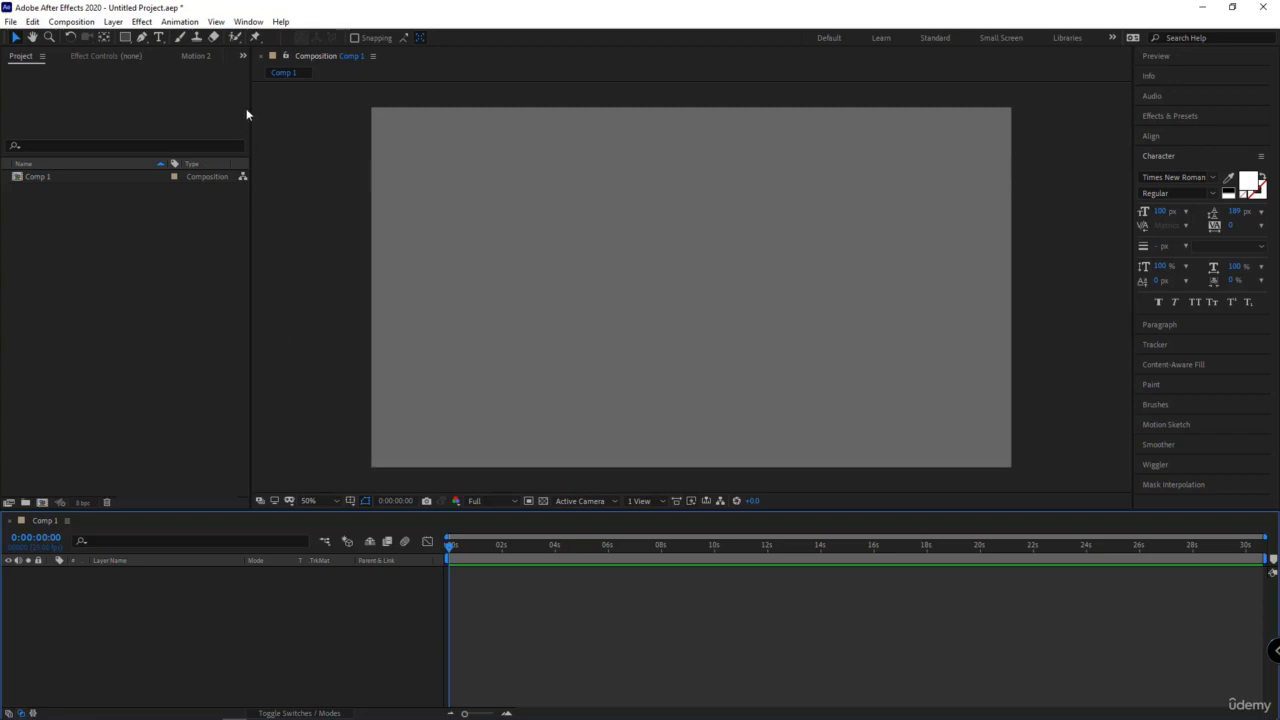
- Open the Duik Bassel.2 script, widen its panel and bring up its Rigging tools
click(248, 21)
click(289, 589)
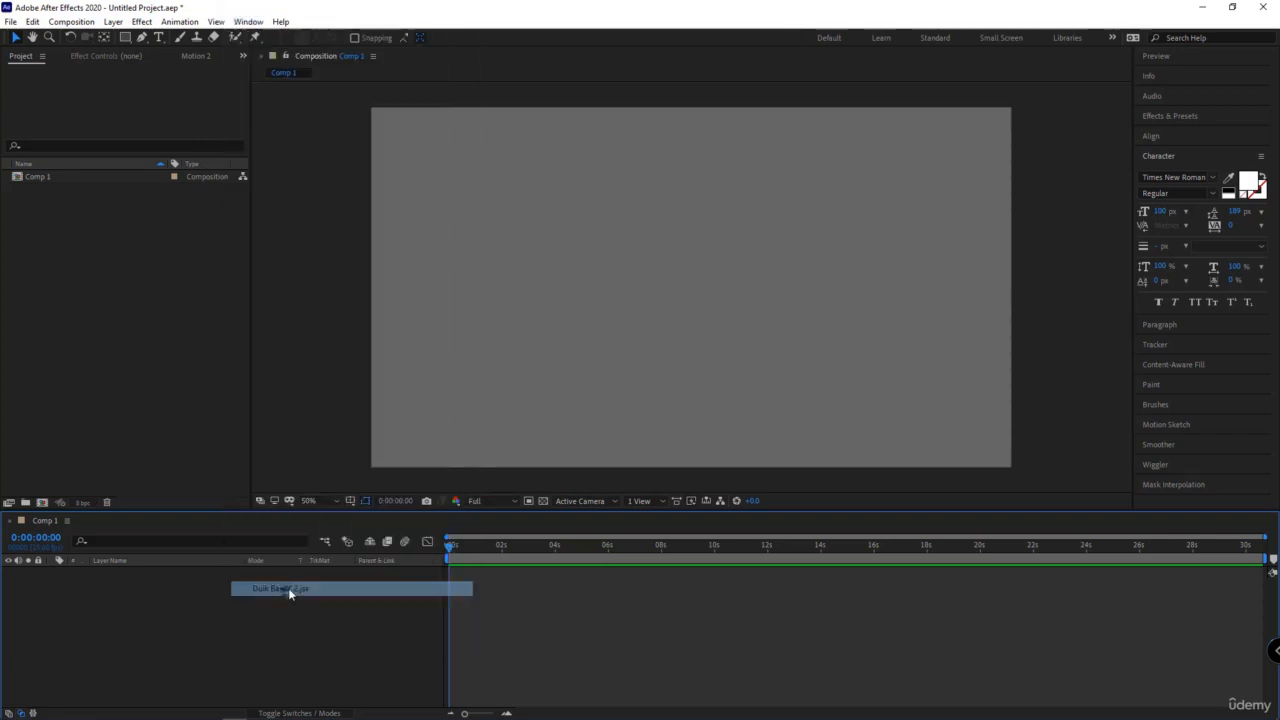
drag(250, 298, 315, 292)
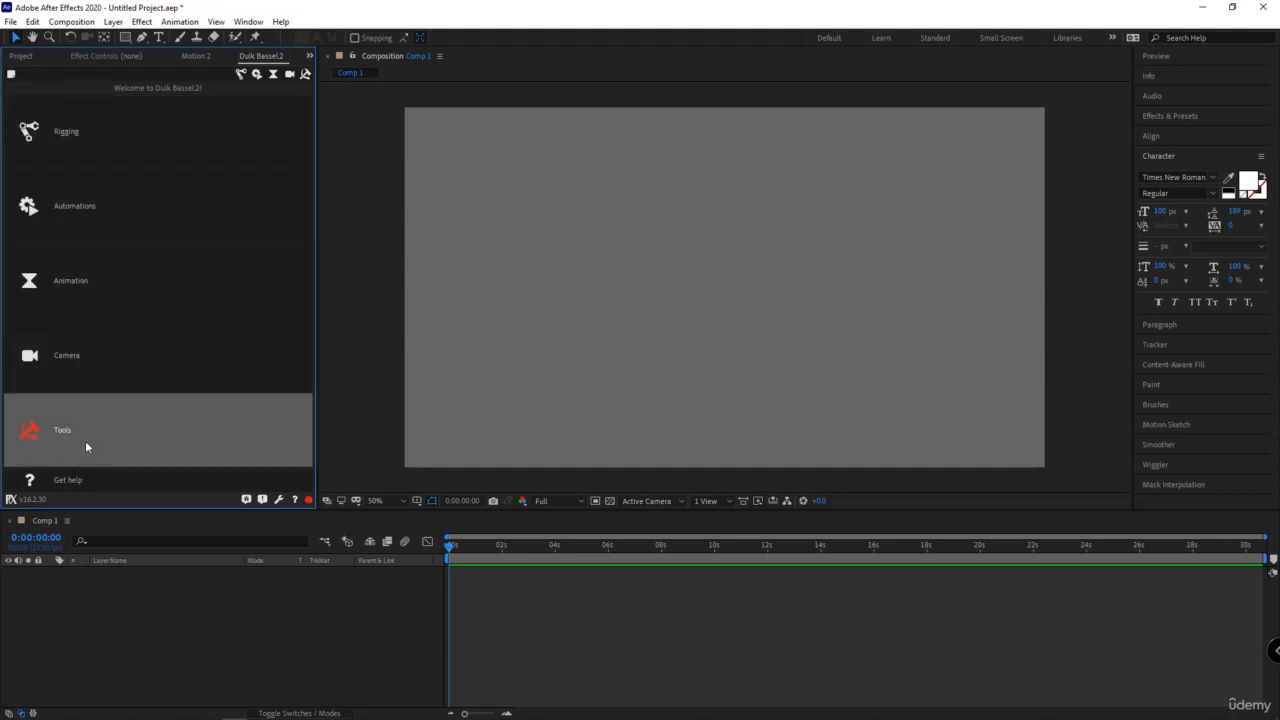
click(79, 134)
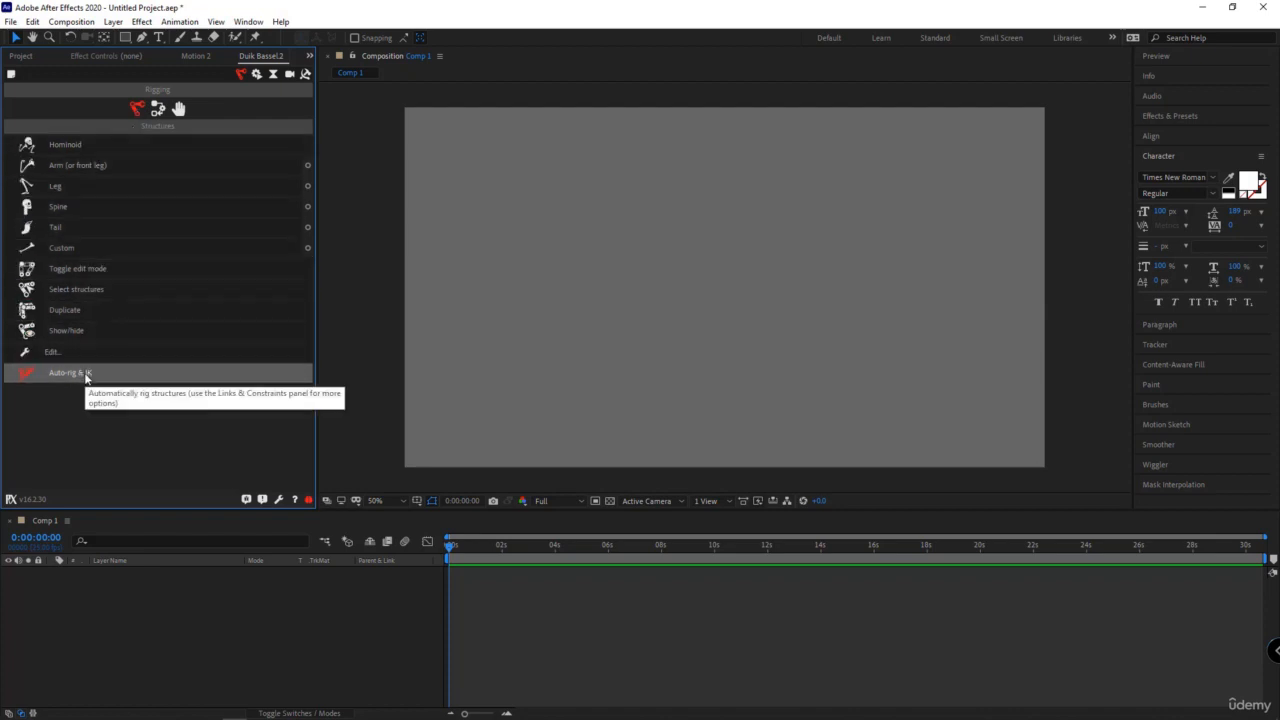
- Try out the Hominoid structure, look through the layers it generates, and undo it
click(62, 147)
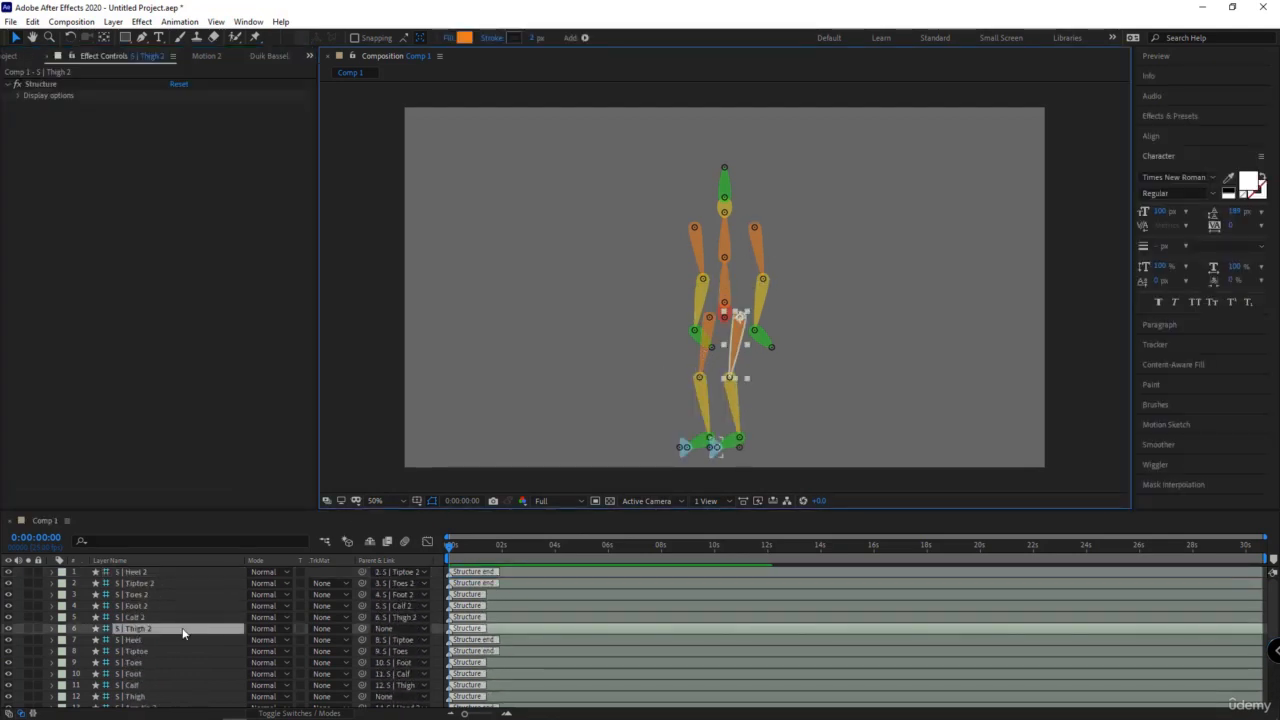
scroll(157, 600, down, 4)
scroll(160, 610, up, 3)
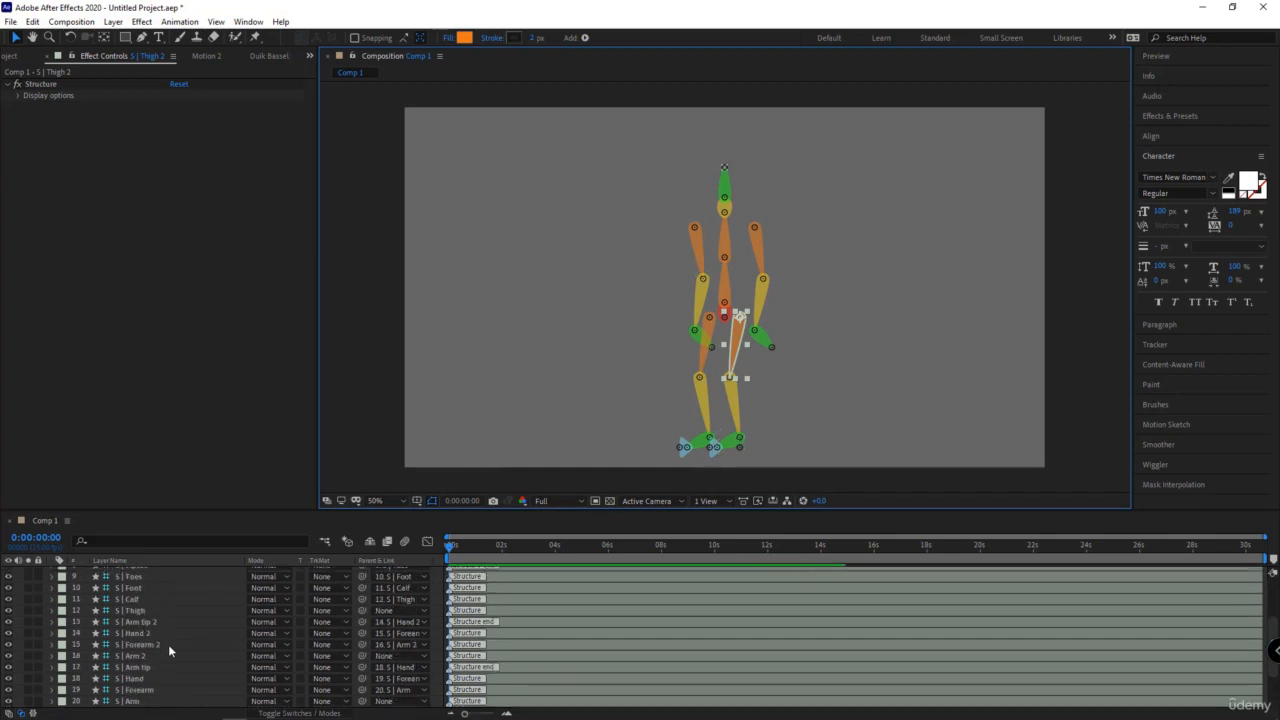
scroll(178, 605, up, 1)
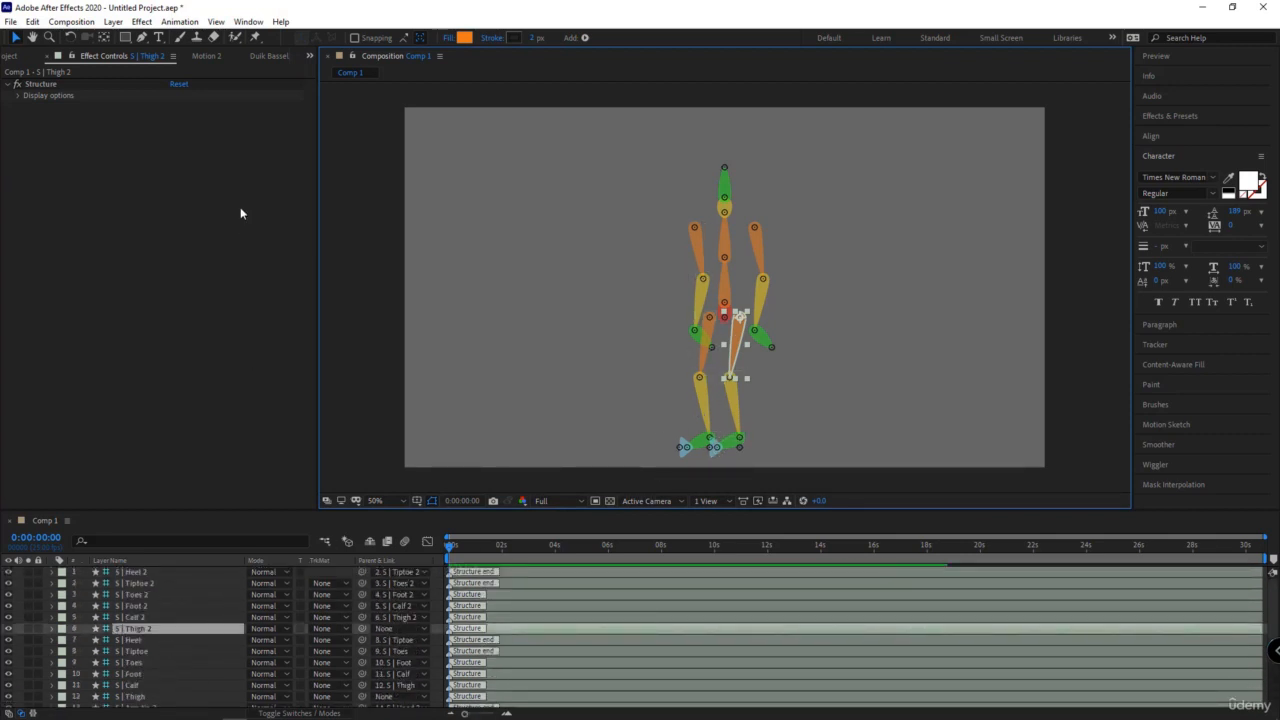
click(265, 56)
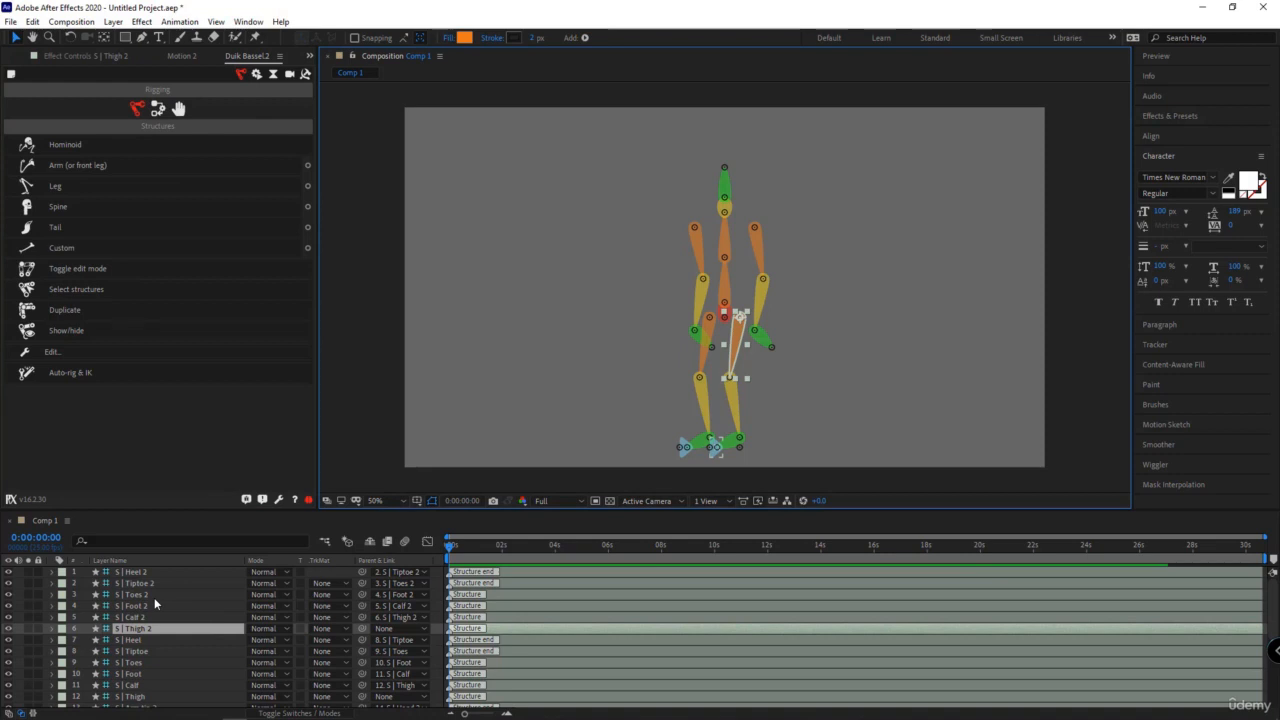
key(ctrl+z)
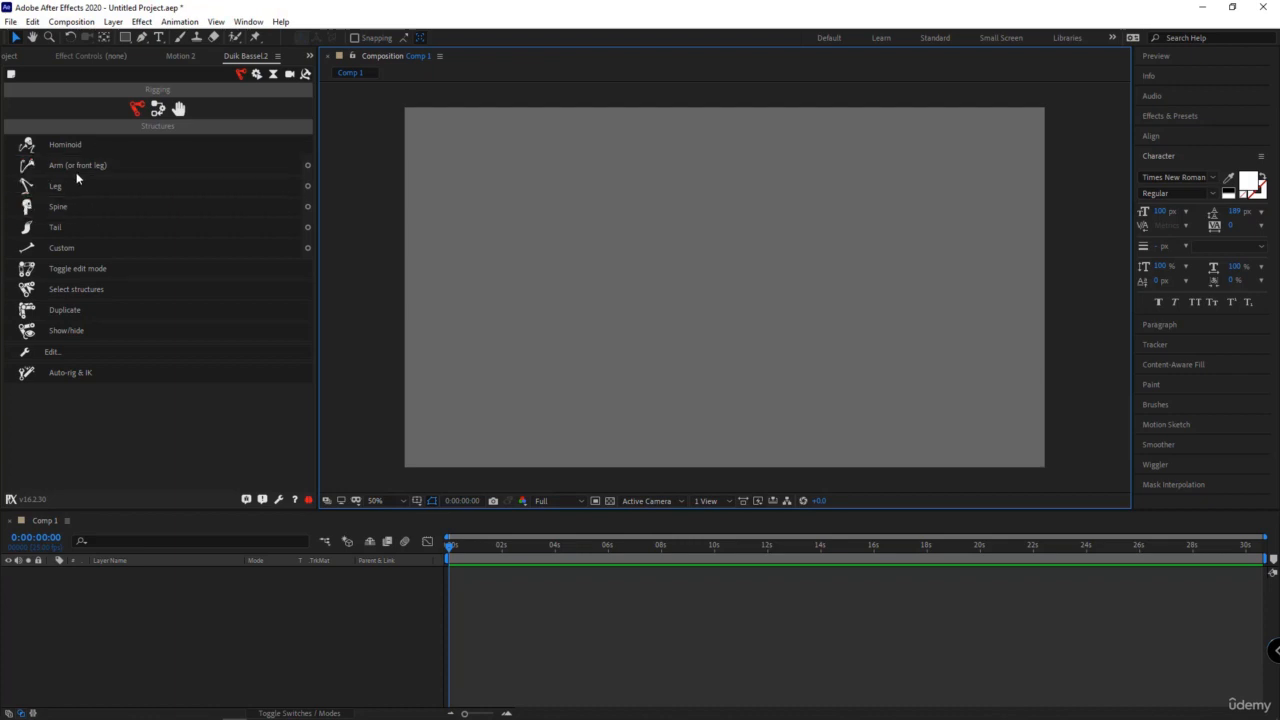
- Open the Arm structure options and compare the paw and hoof limb types, returning to Plantigrade
click(308, 168)
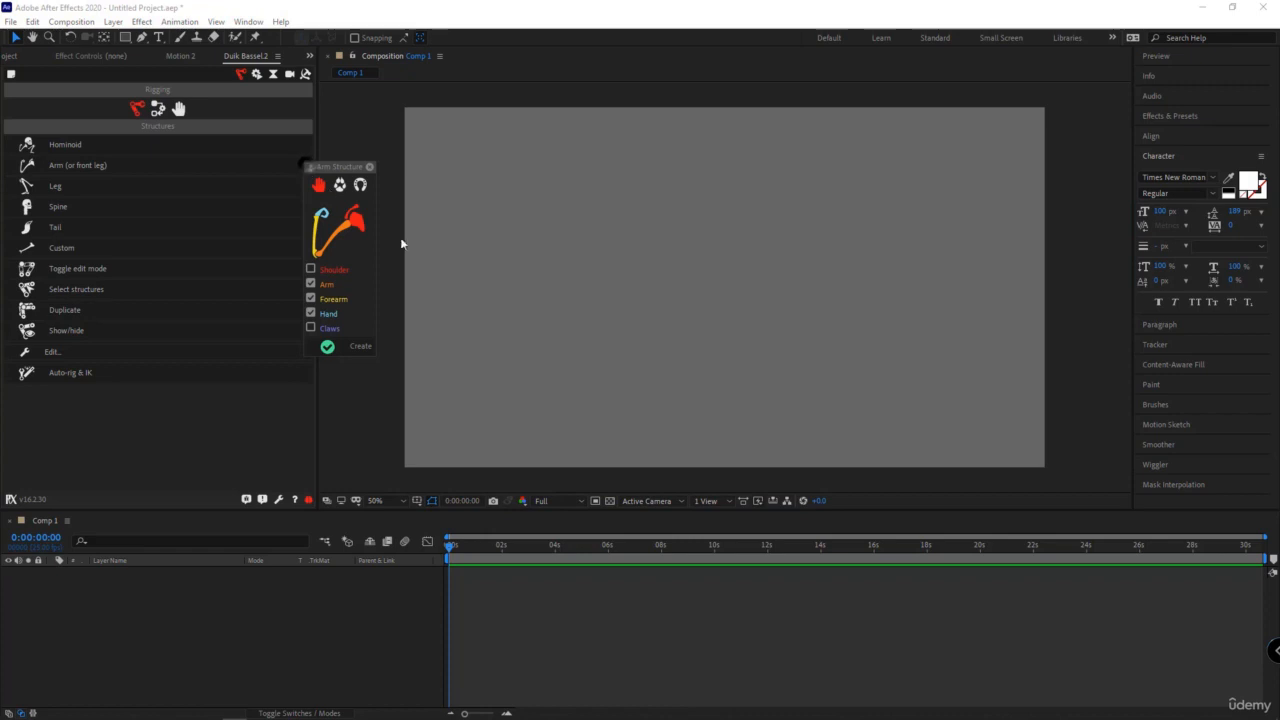
click(341, 187)
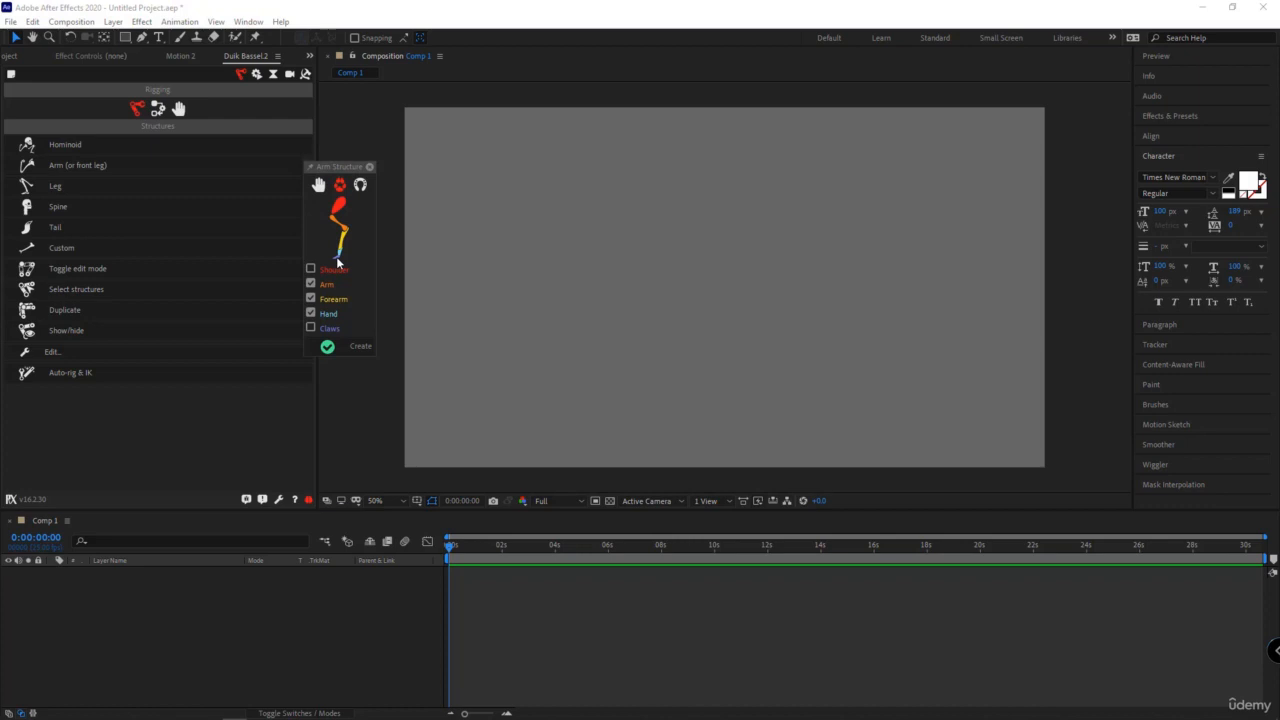
click(360, 185)
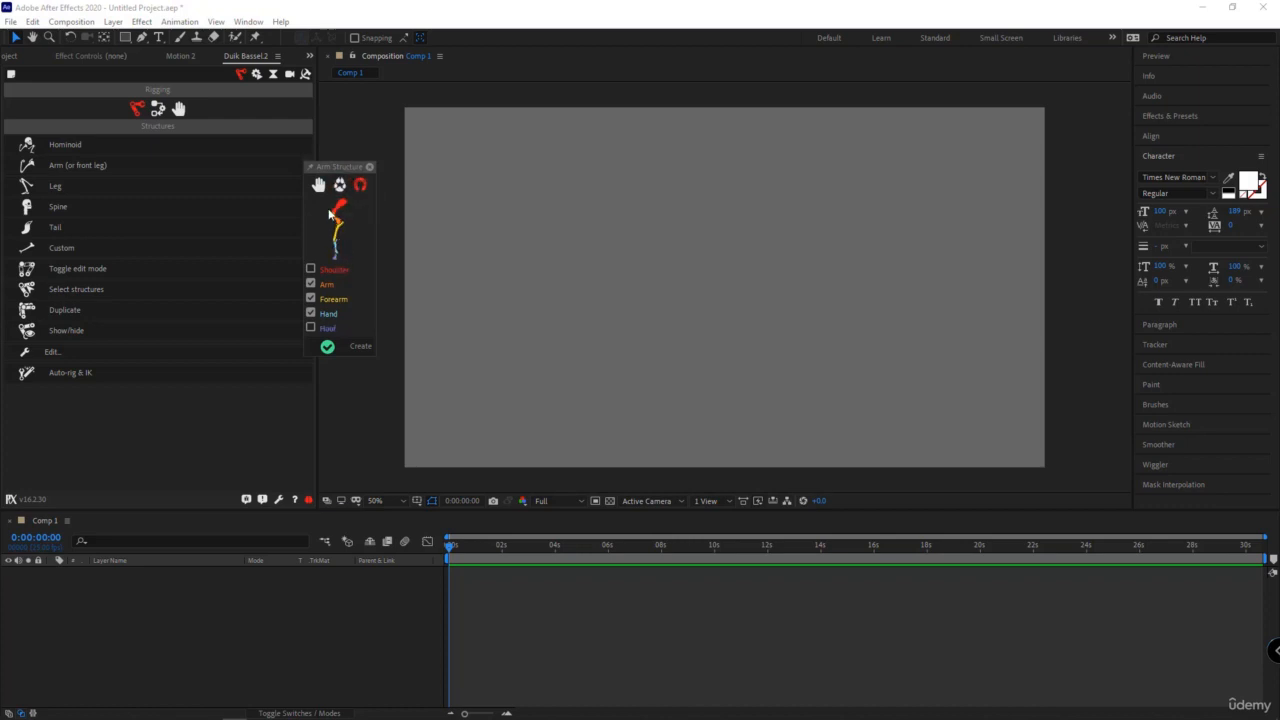
click(318, 185)
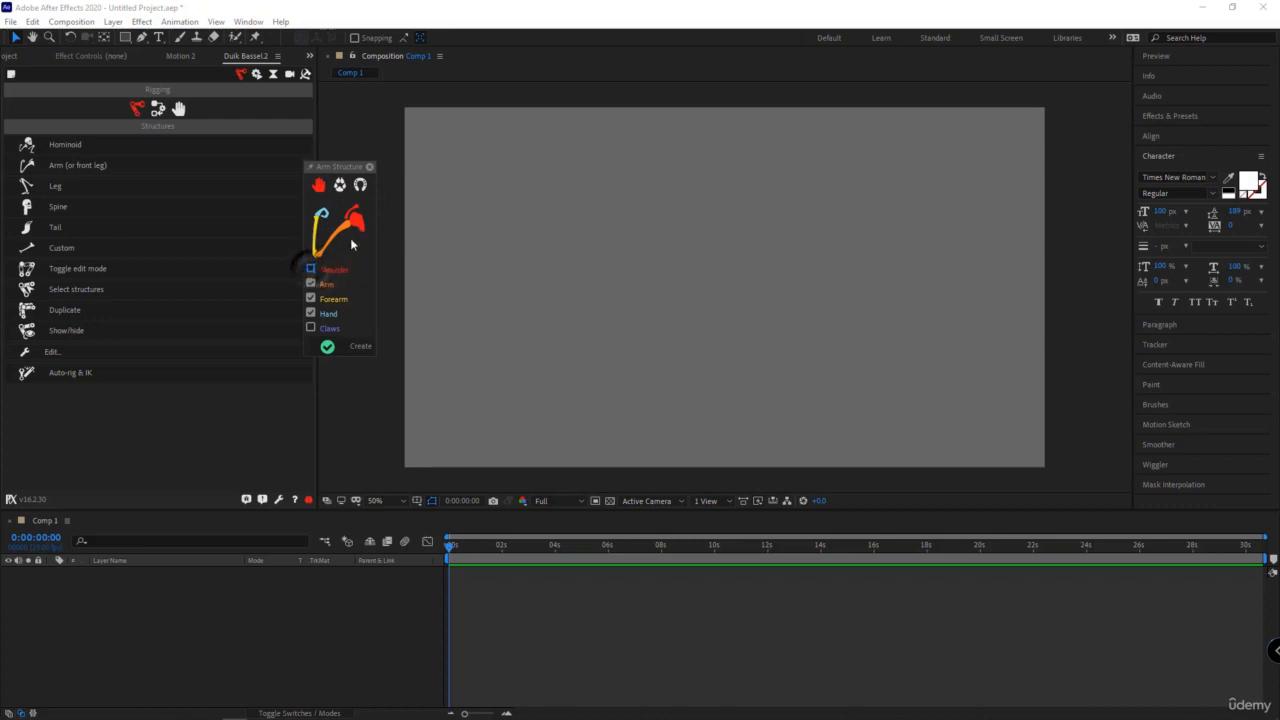
- Create a plantigrade arm structure with Arm, Forearm and Hand included, leaving out the shoulder and claws
click(311, 270)
click(311, 285)
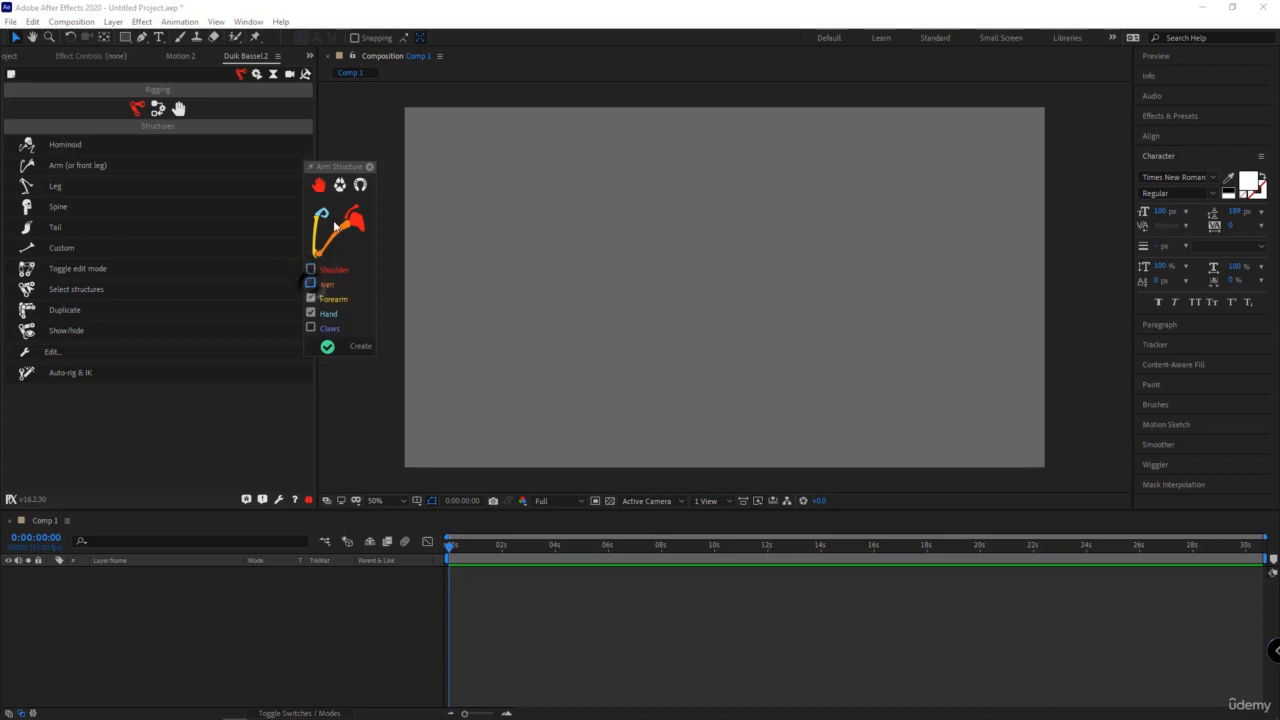
click(311, 329)
click(311, 329)
click(311, 285)
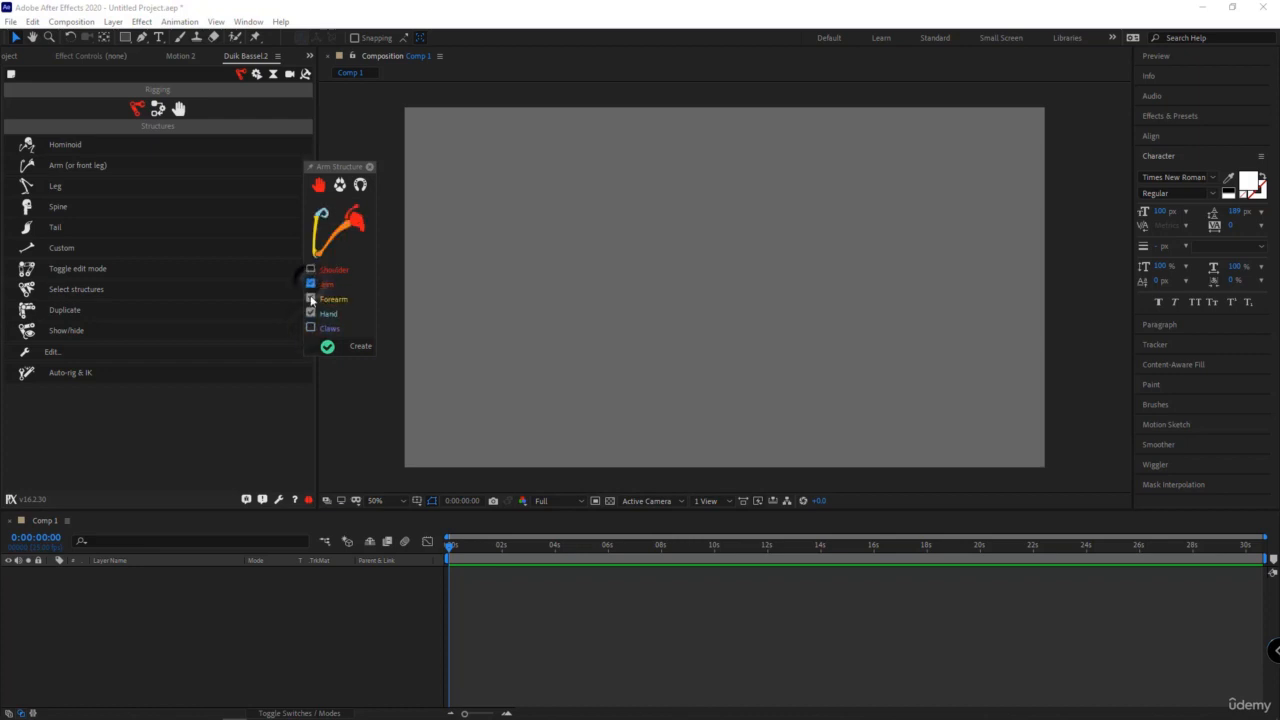
click(311, 299)
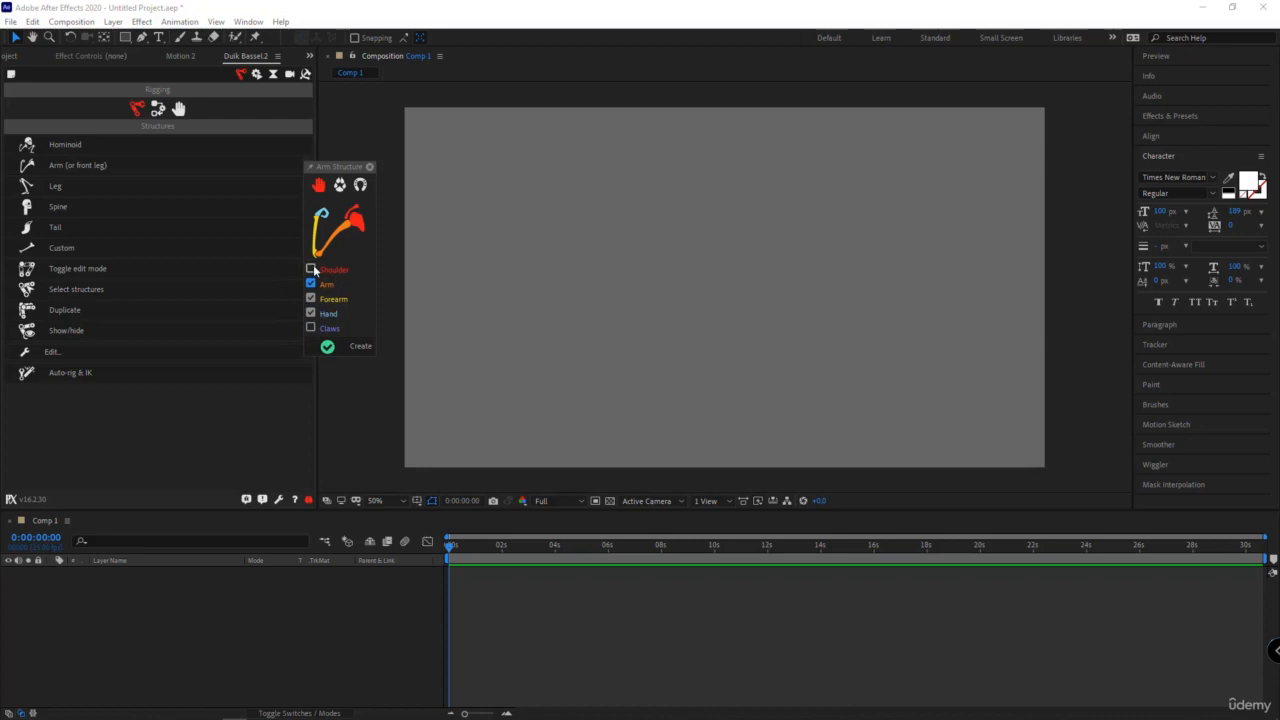
click(360, 346)
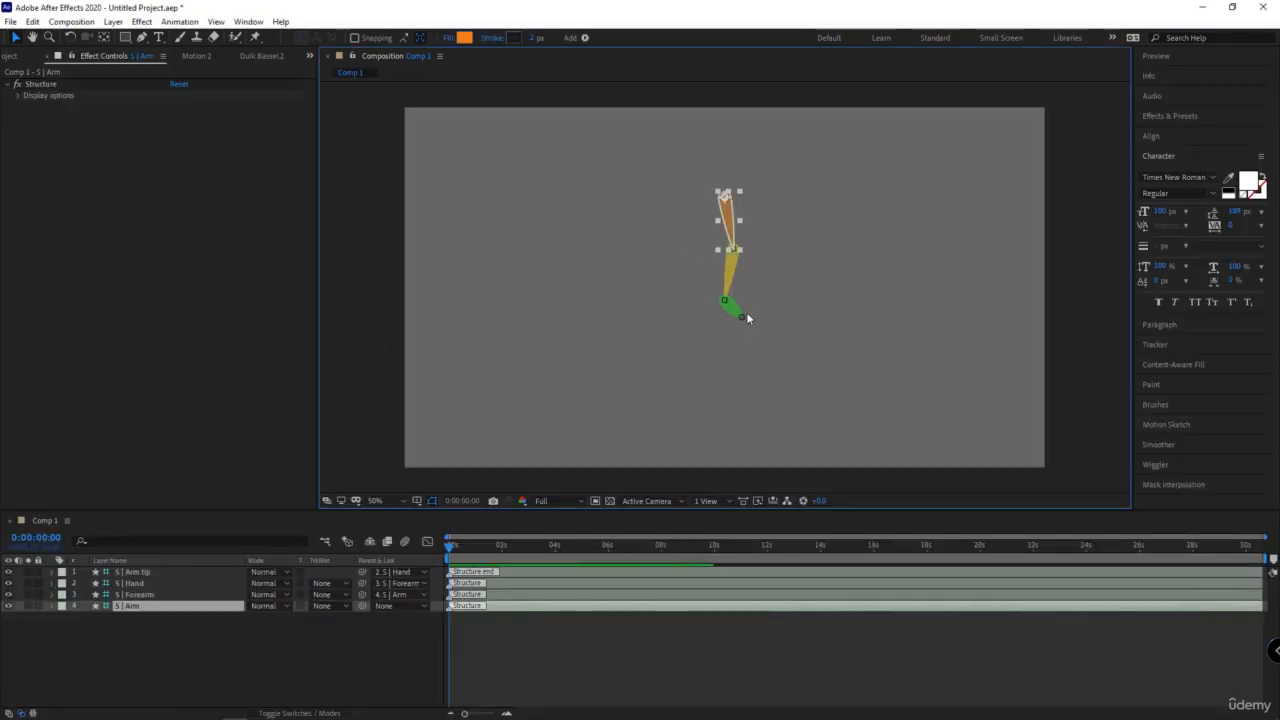
- Straighten the arm structure into a nearly vertical line by repositioning its forearm and hand joints
click(261, 55)
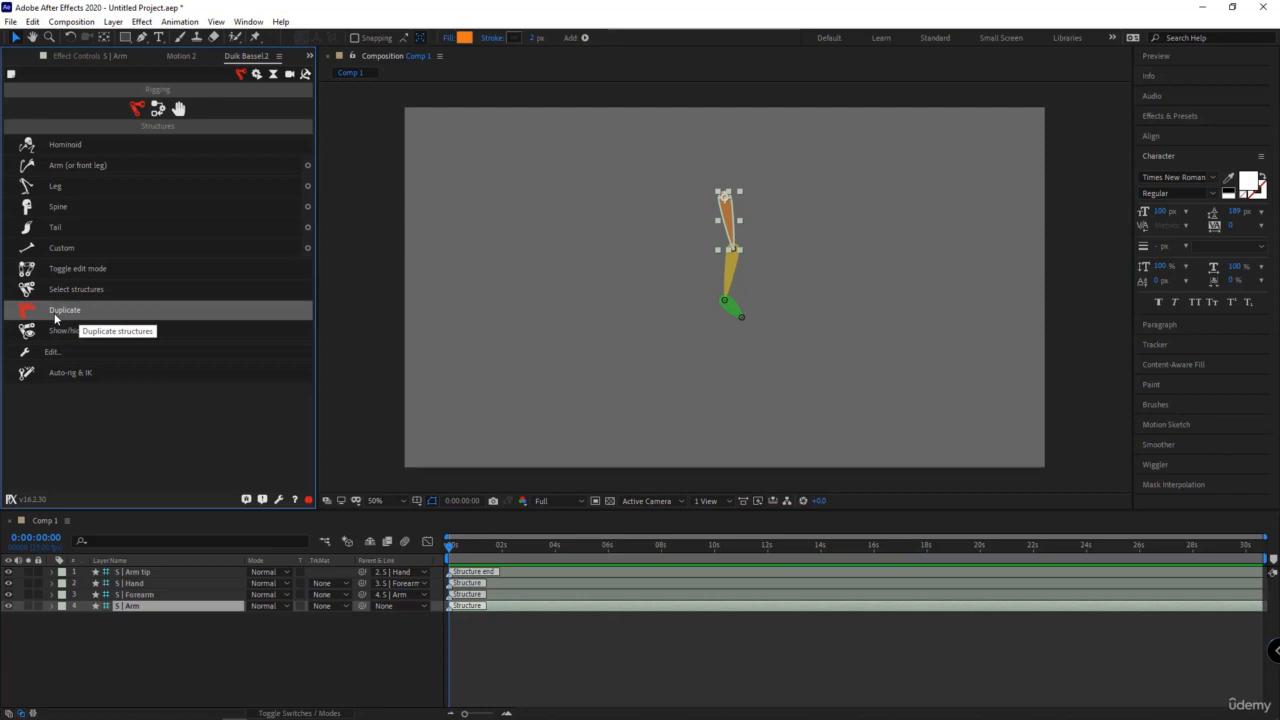
click(728, 266)
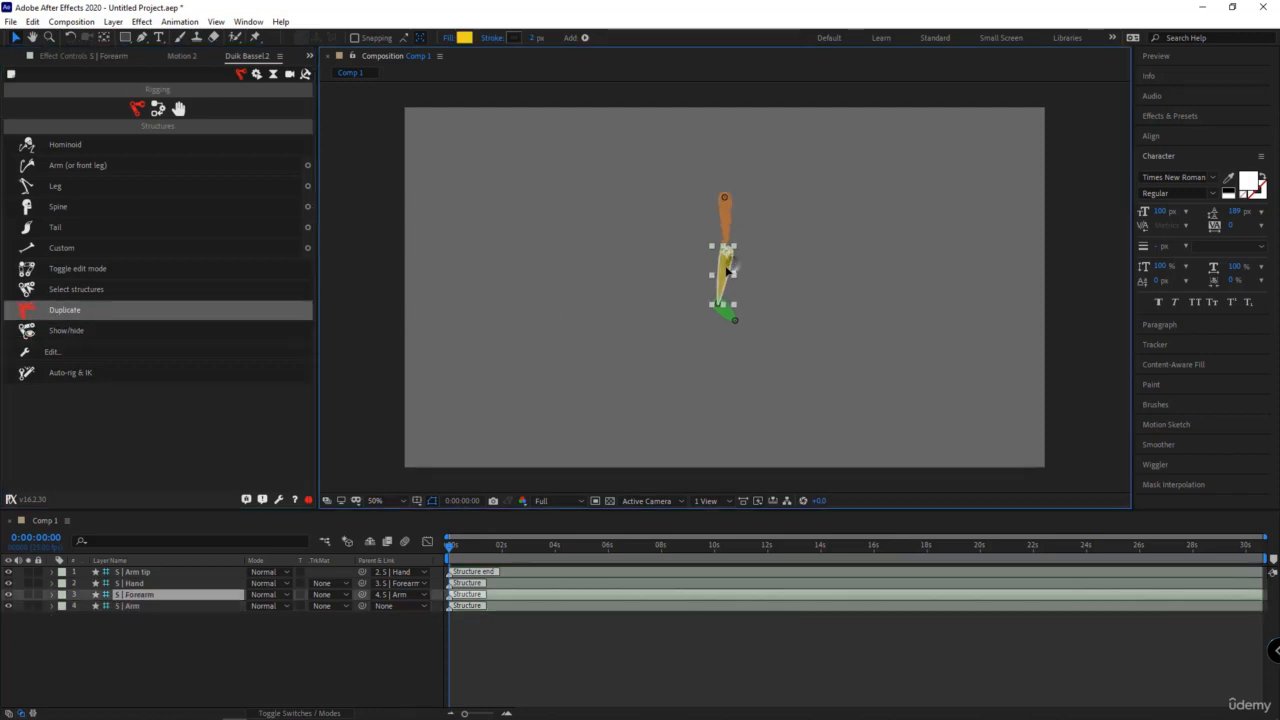
click(736, 322)
click(718, 312)
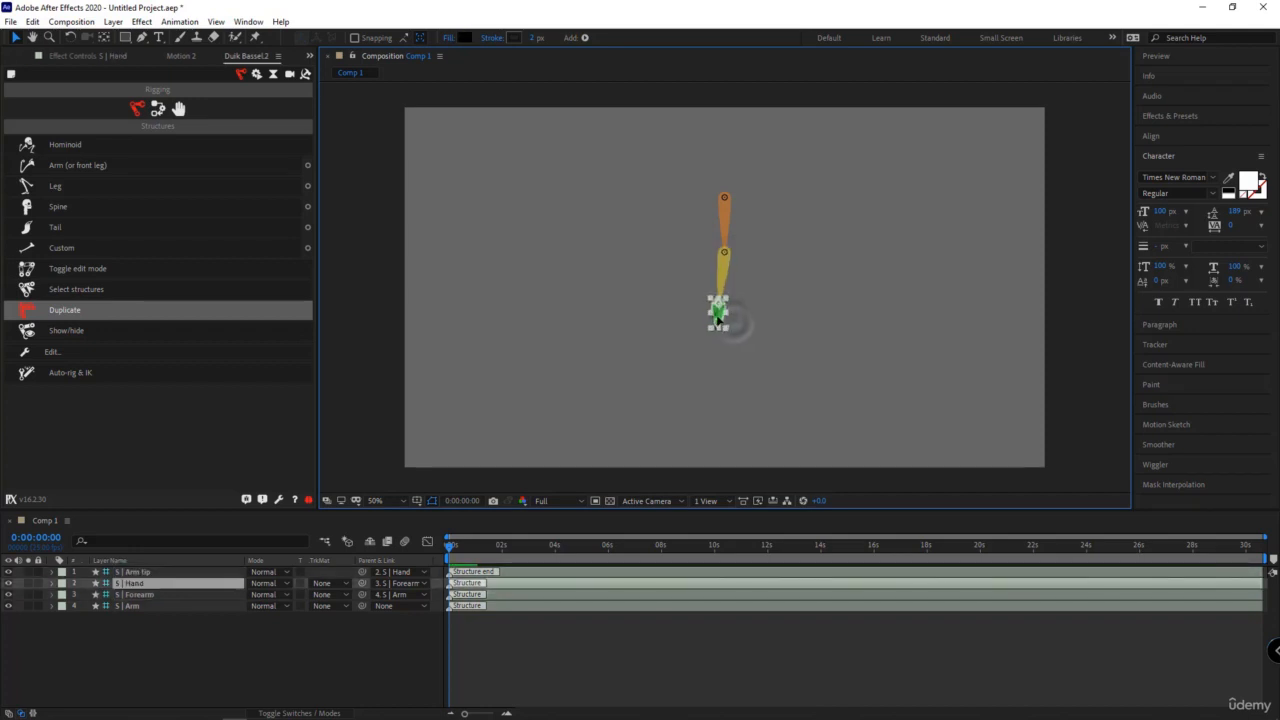
click(721, 268)
click(718, 322)
drag(721, 315, 734, 313)
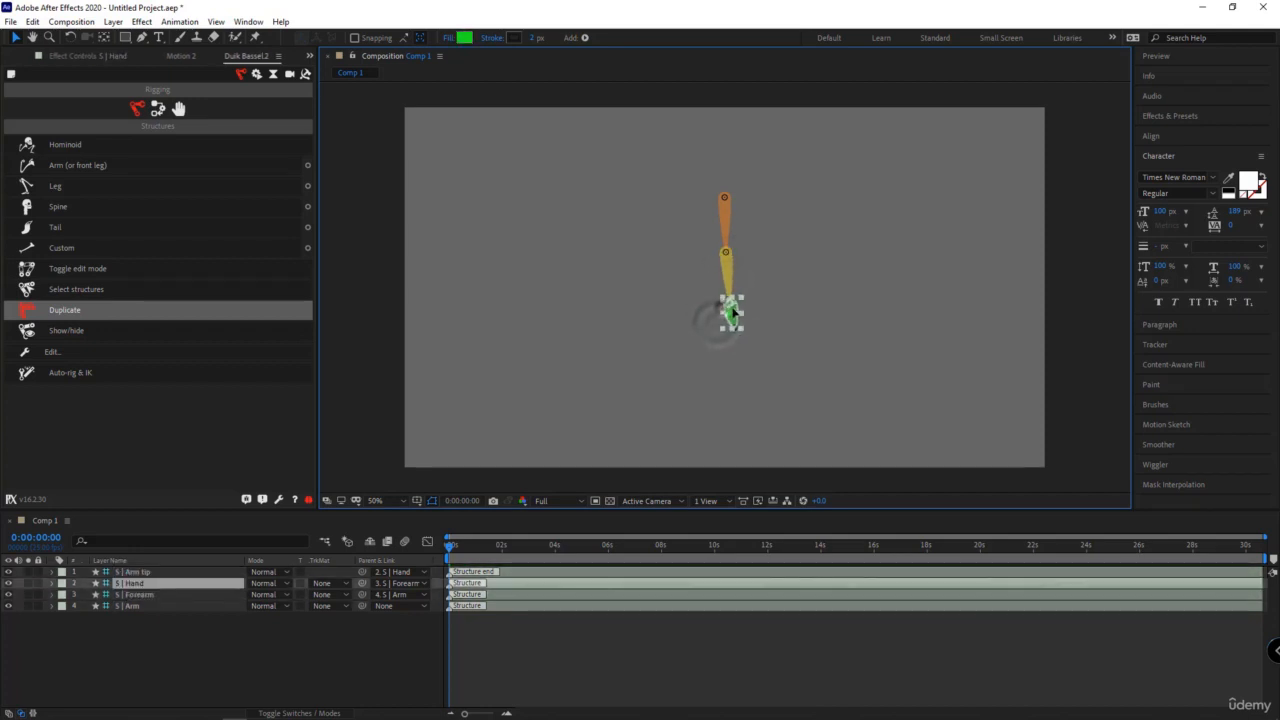
key(Return)
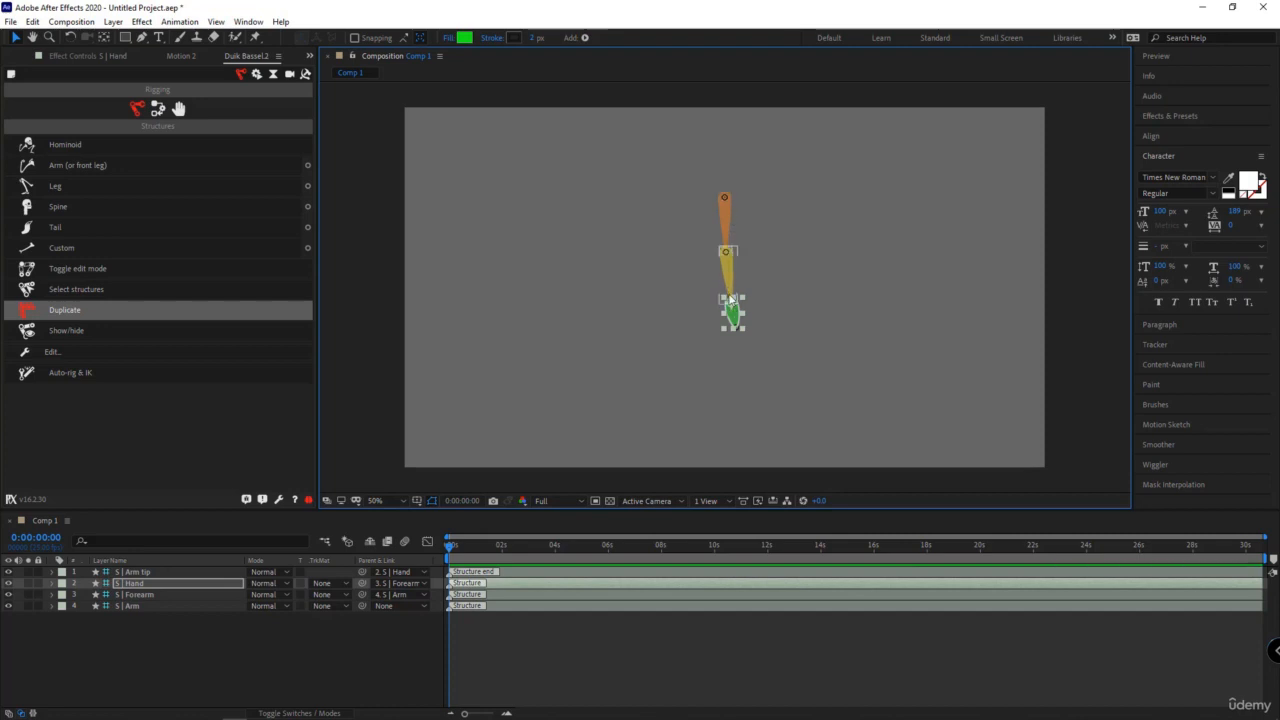
- Try the ordinary layer duplicate on all four arm layers, move the copy sideways, and undo both
drag(174, 632, 152, 572)
key(ctrl+d)
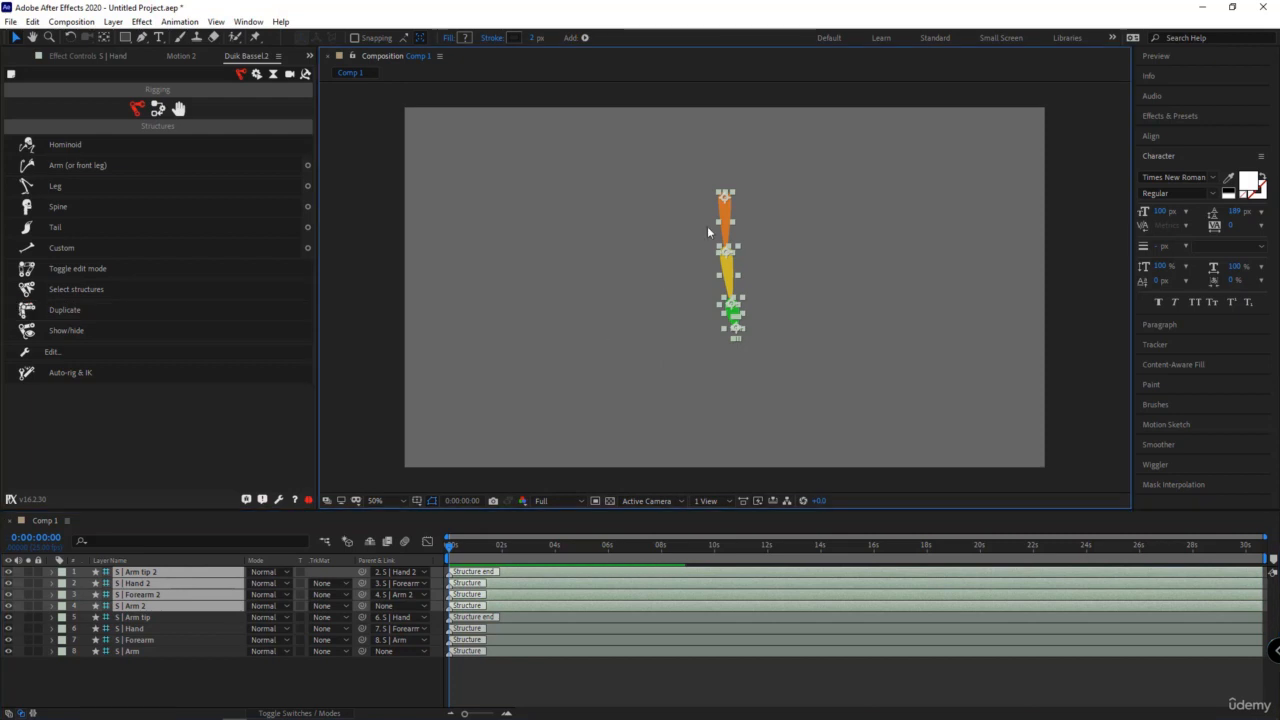
drag(725, 210, 668, 210)
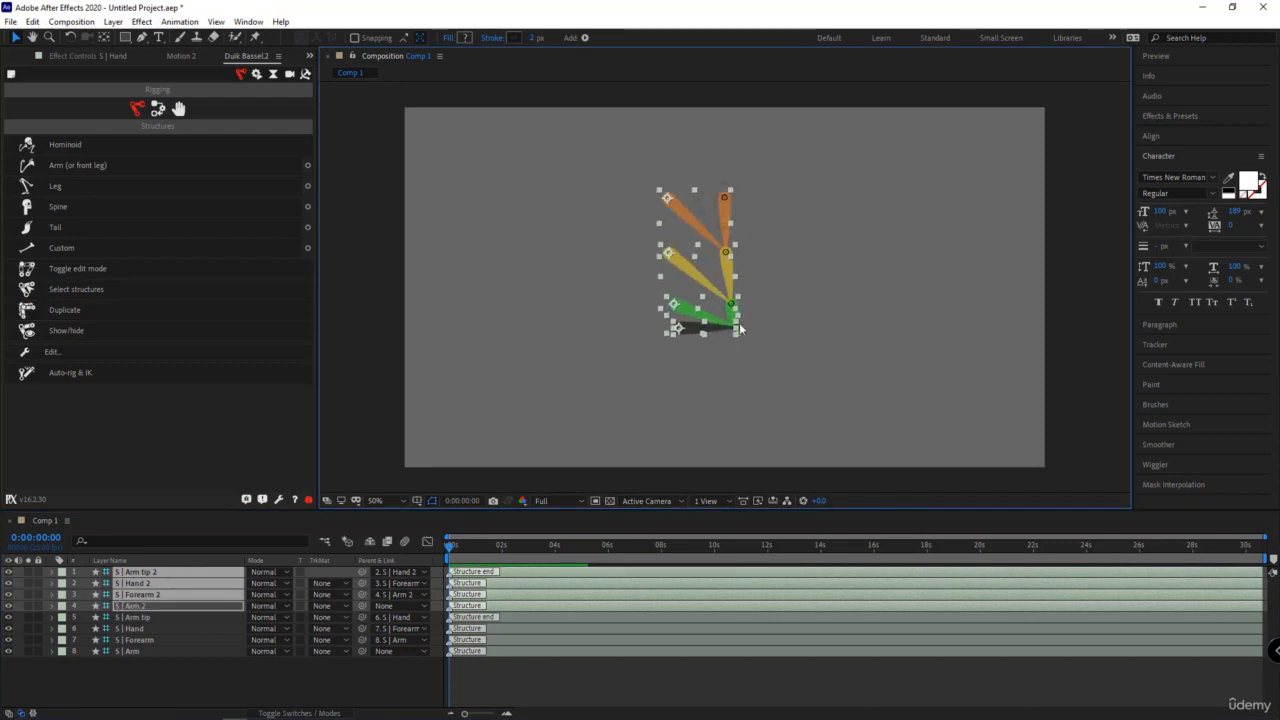
key(ctrl+z)
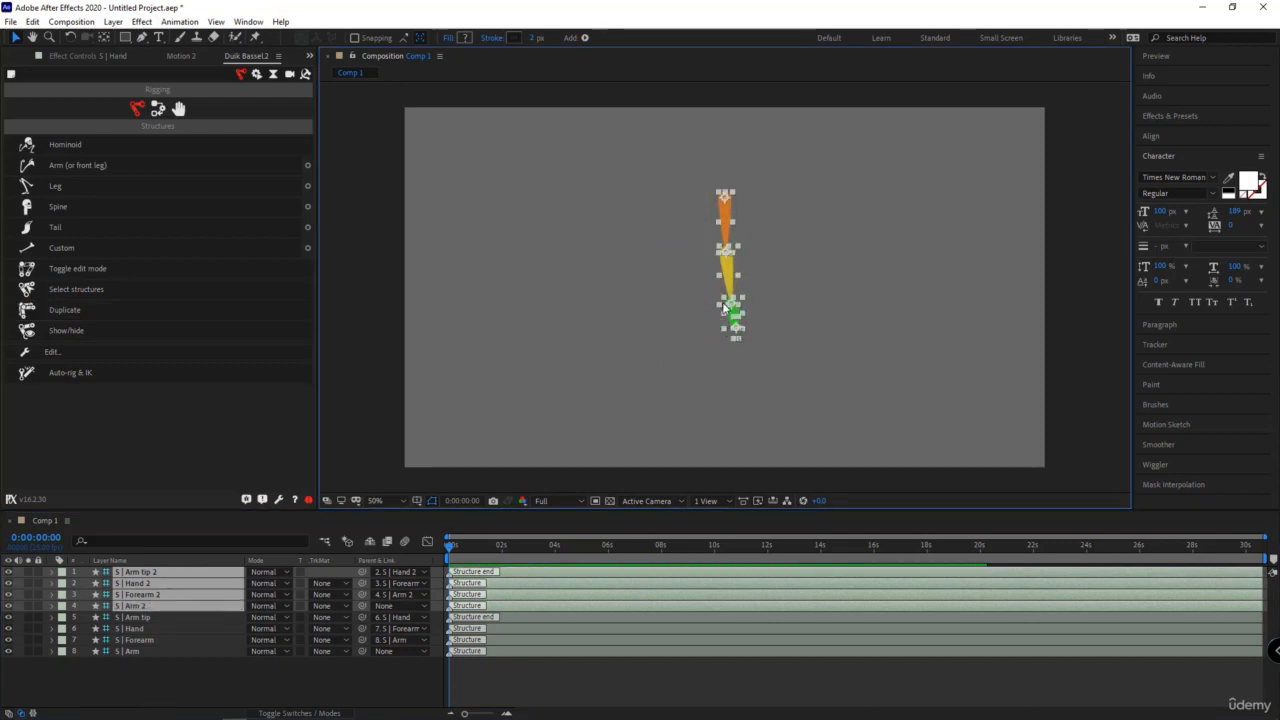
key(ctrl+z)
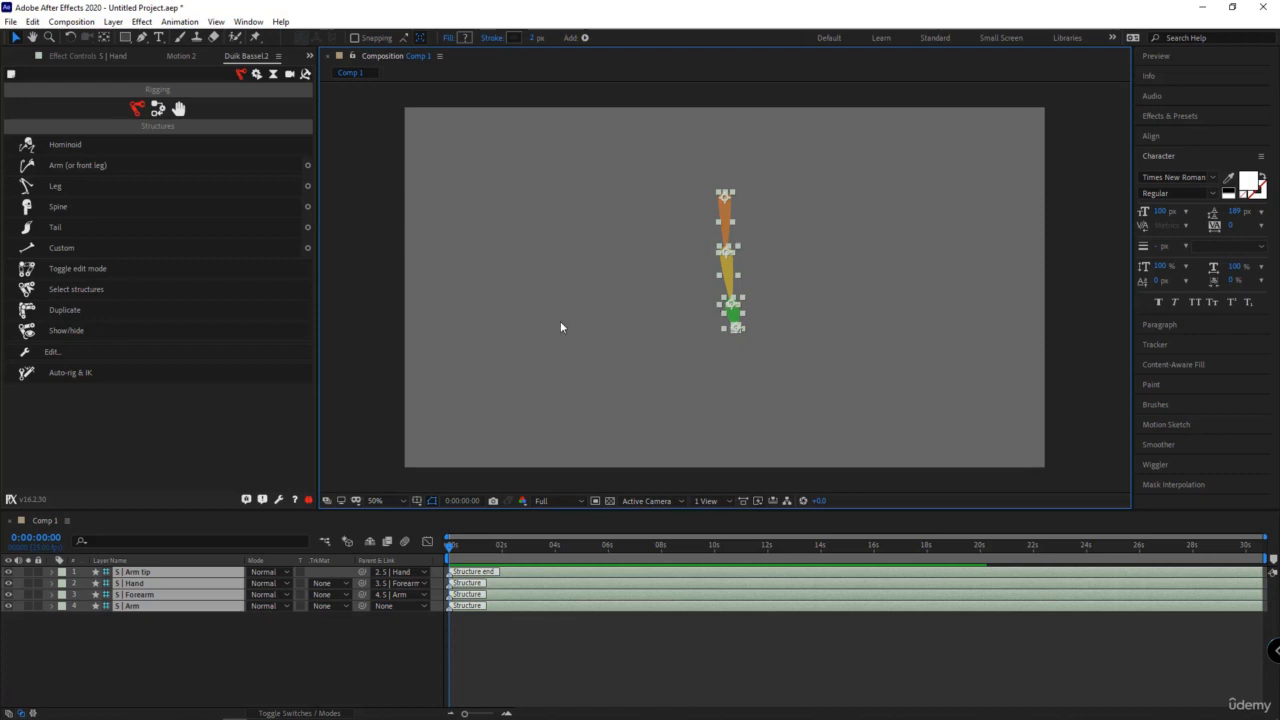
- Duplicate the arm structure with Duik's Duplicate, place the copy beside the original, and undo it
click(78, 313)
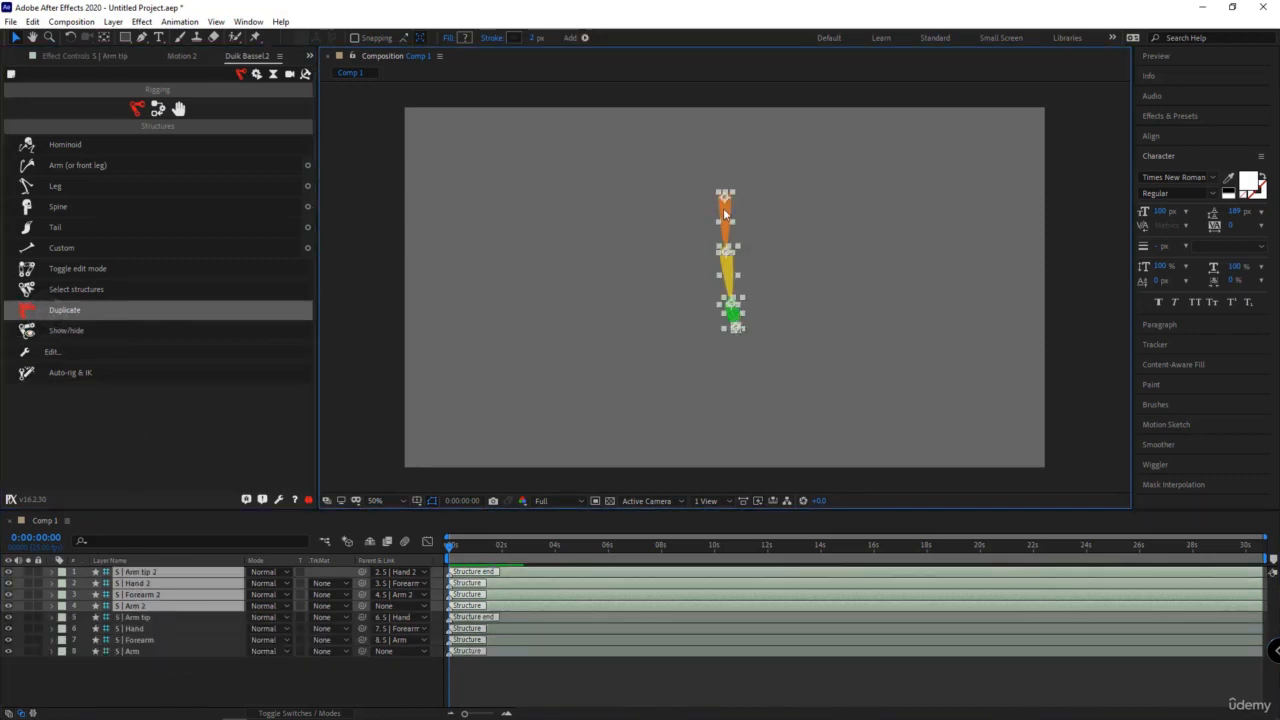
drag(725, 213, 655, 213)
click(700, 313)
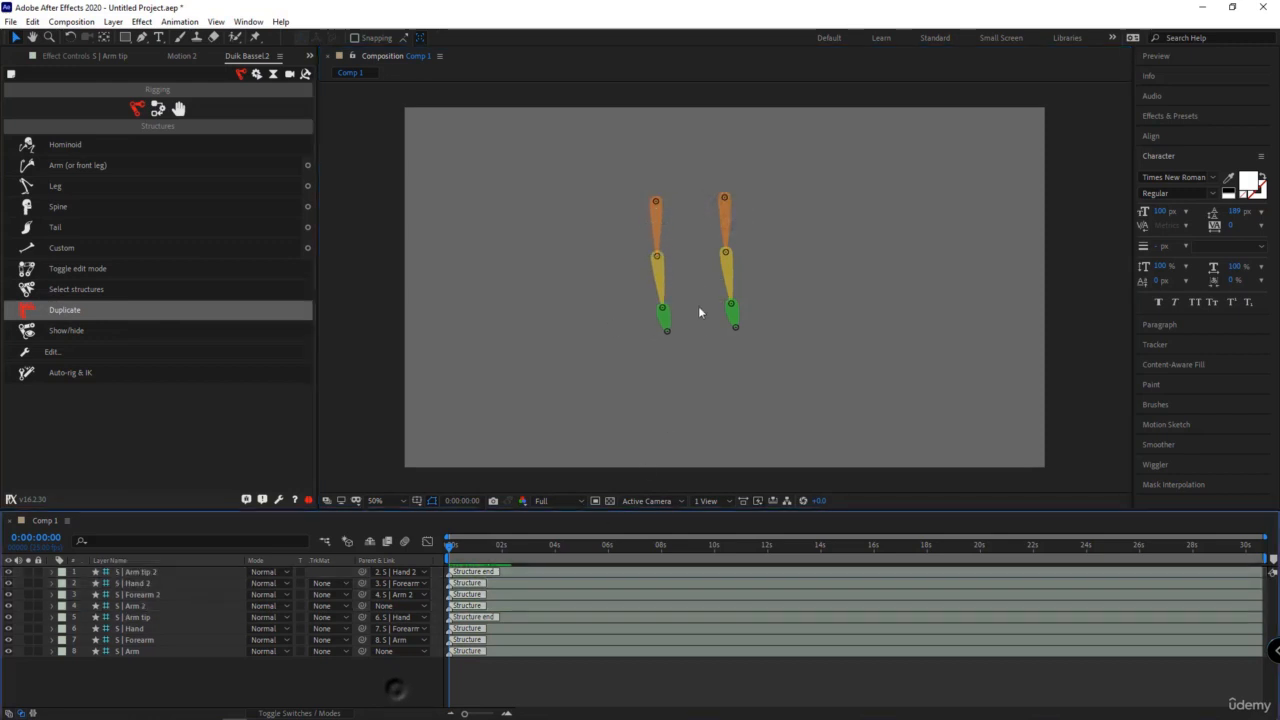
click(655, 270)
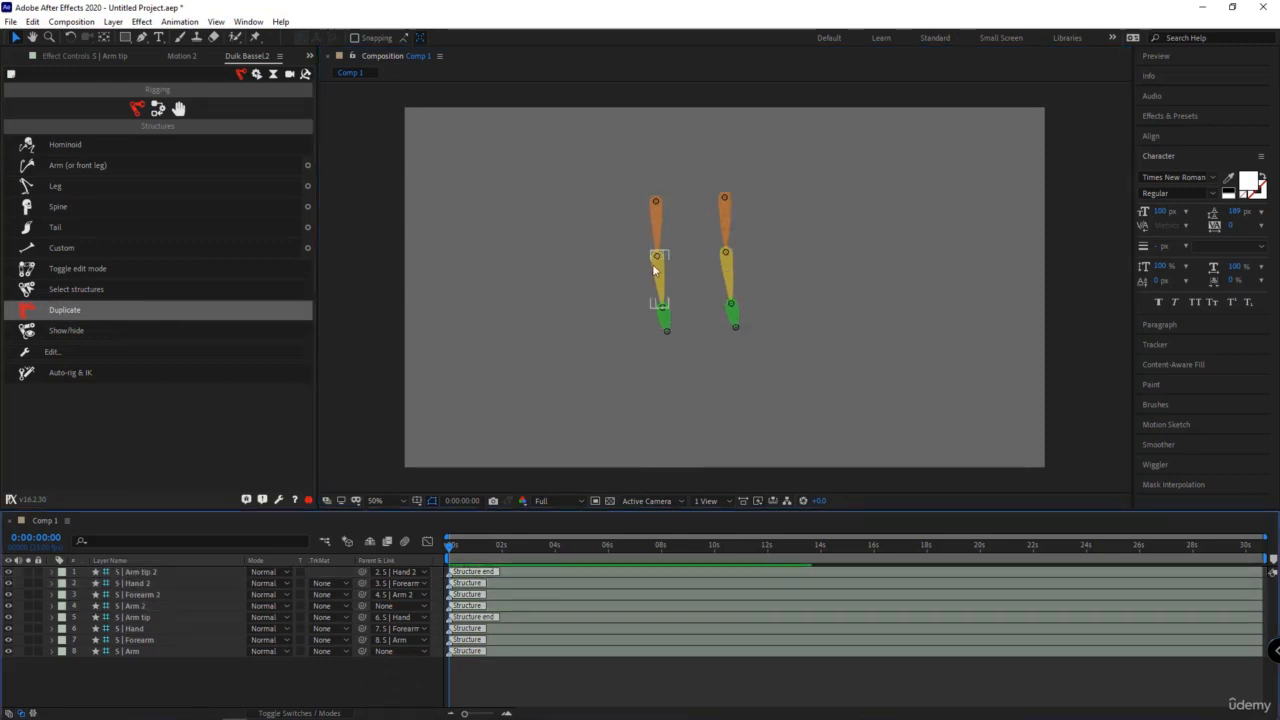
click(728, 226)
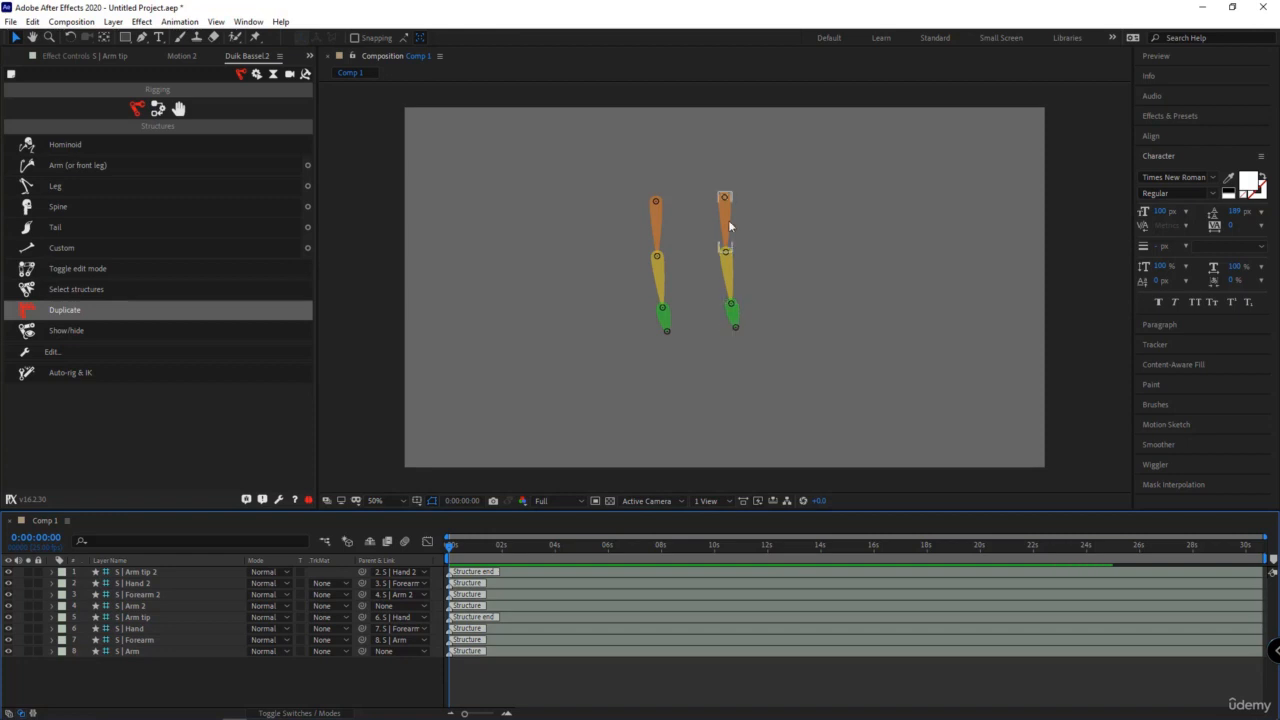
key(ctrl+z)
key(ctrl+z)
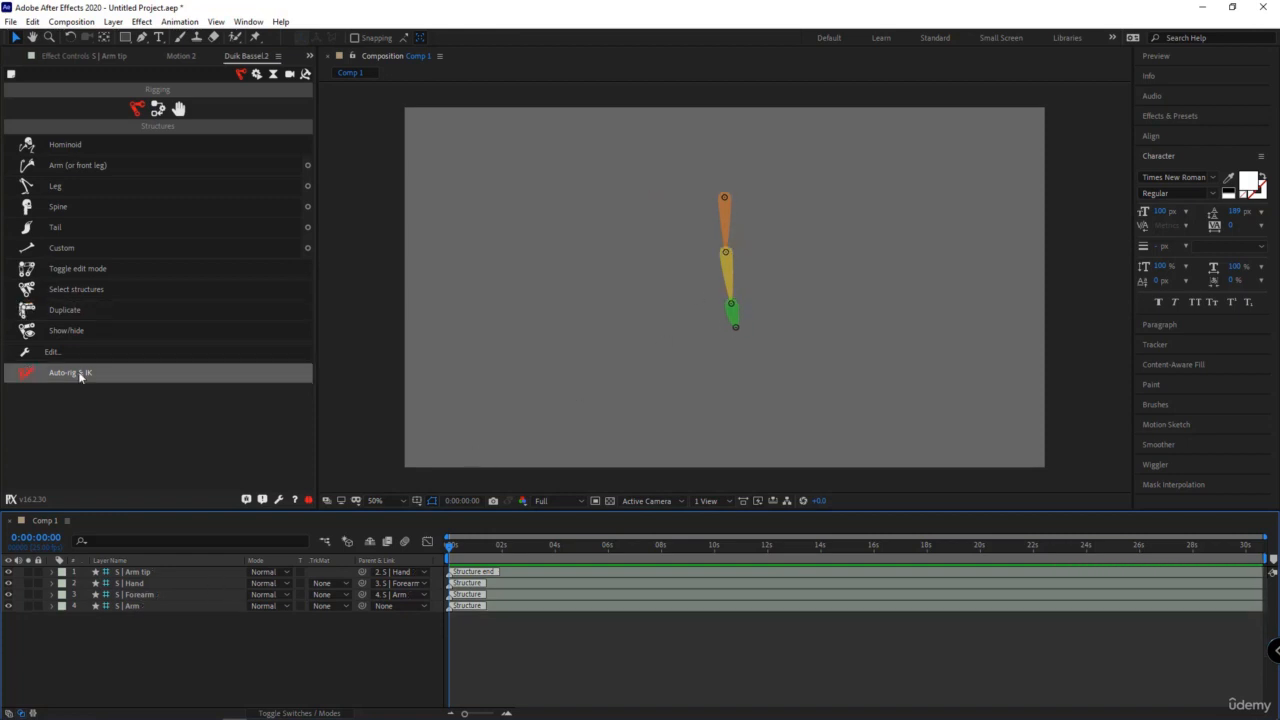
- Look at the Links & constraints tools and replace the arm structure with a full Hominoid structure
click(158, 109)
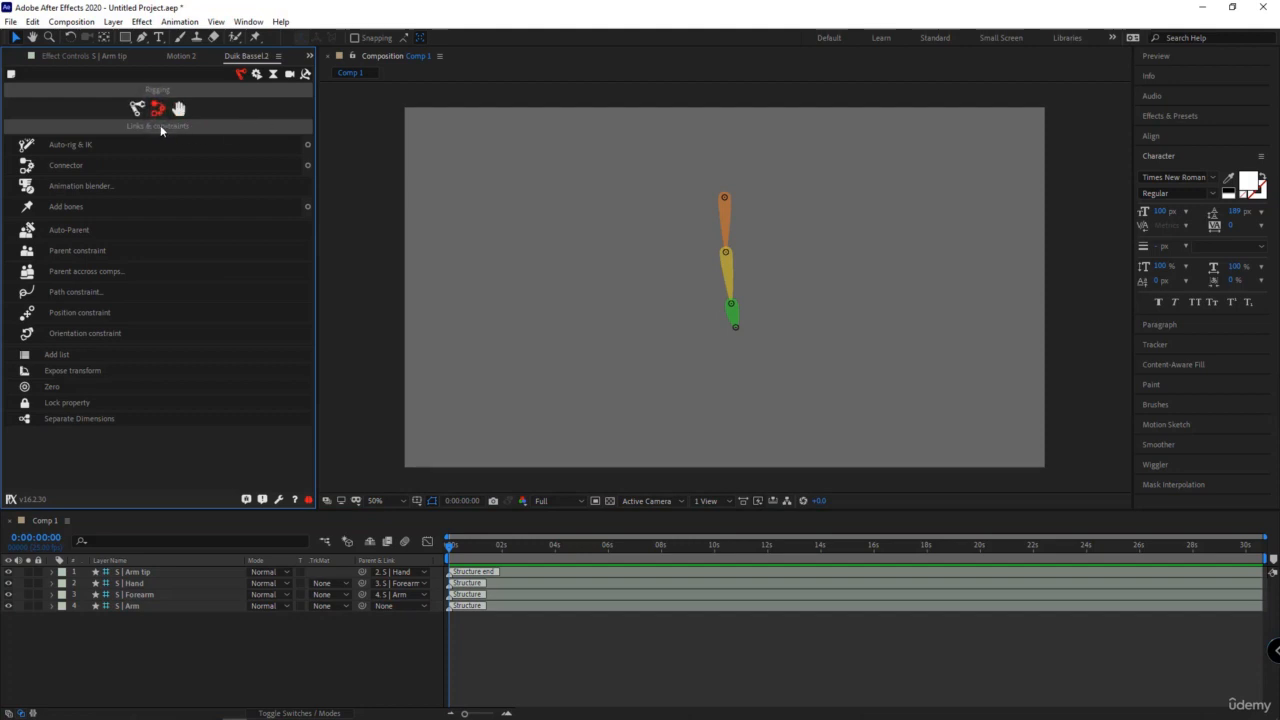
click(63, 150)
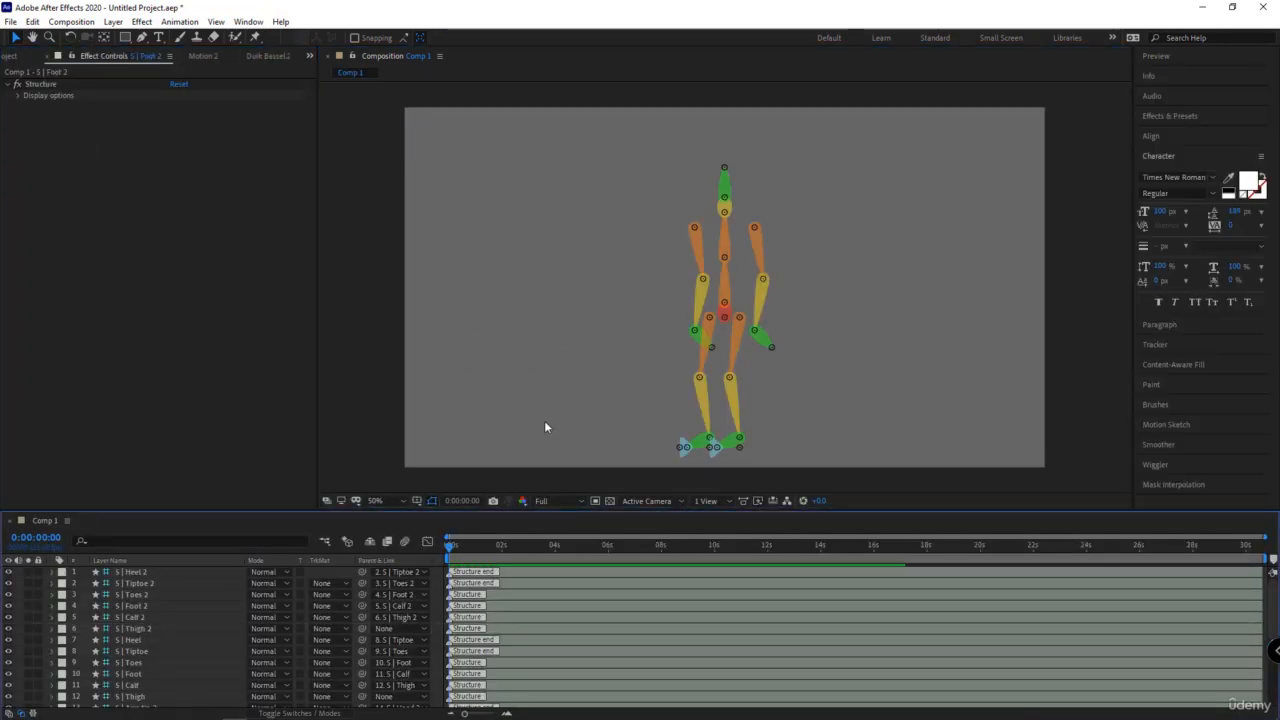
- Try moving the Thigh 2 and Hips structures in the skeleton, and restore their positions
click(745, 333)
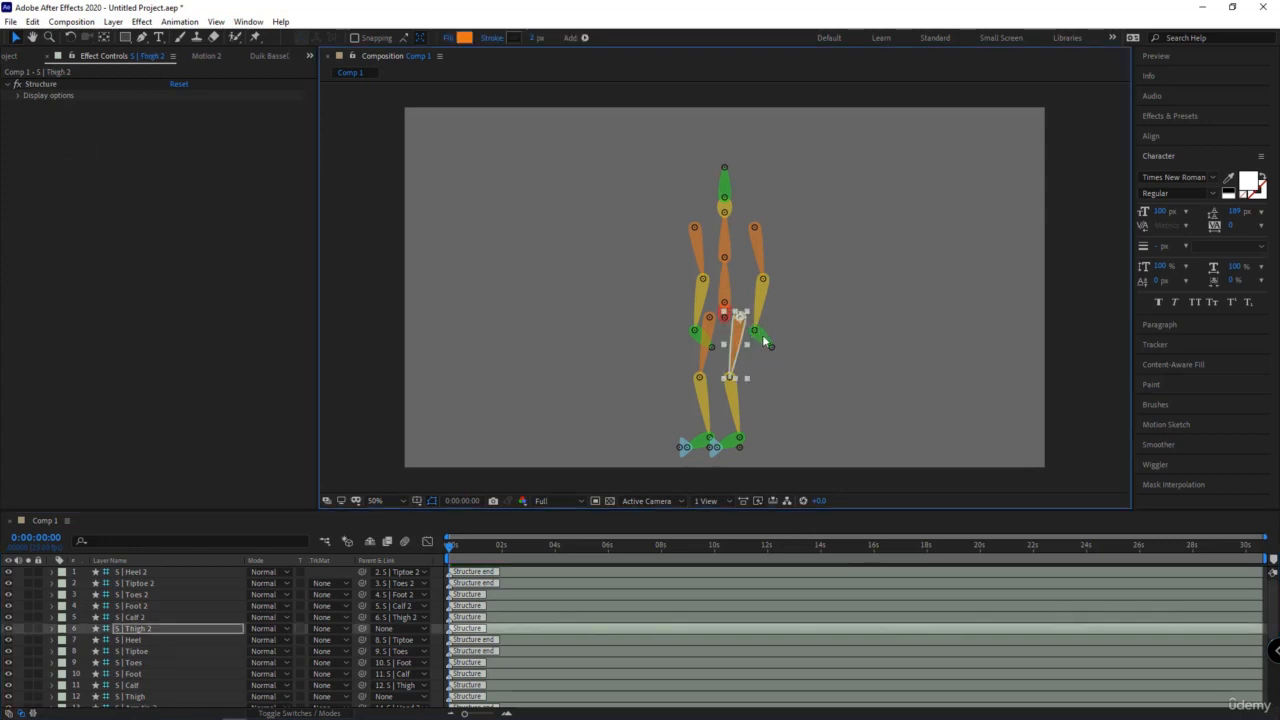
drag(739, 334, 771, 337)
mouse_move(757, 333)
mouse_down()
mouse_move(770, 348)
mouse_move(737, 337)
mouse_move(729, 316)
mouse_move(801, 285)
mouse_move(815, 298)
mouse_move(749, 310)
mouse_up()
click(725, 319)
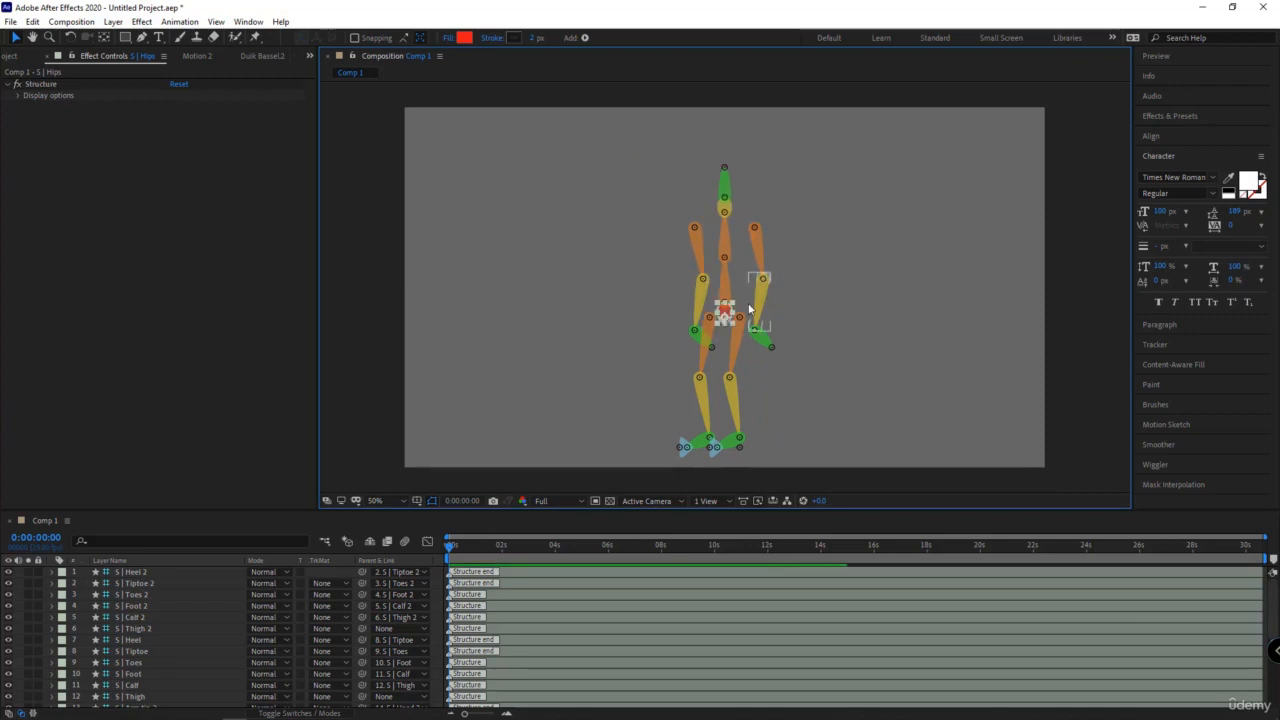
drag(726, 318, 738, 276)
key(ctrl+z)
- Select all the Hominoid structure layers and apply Auto-rig & IK to them
click(217, 605)
key(ctrl+a)
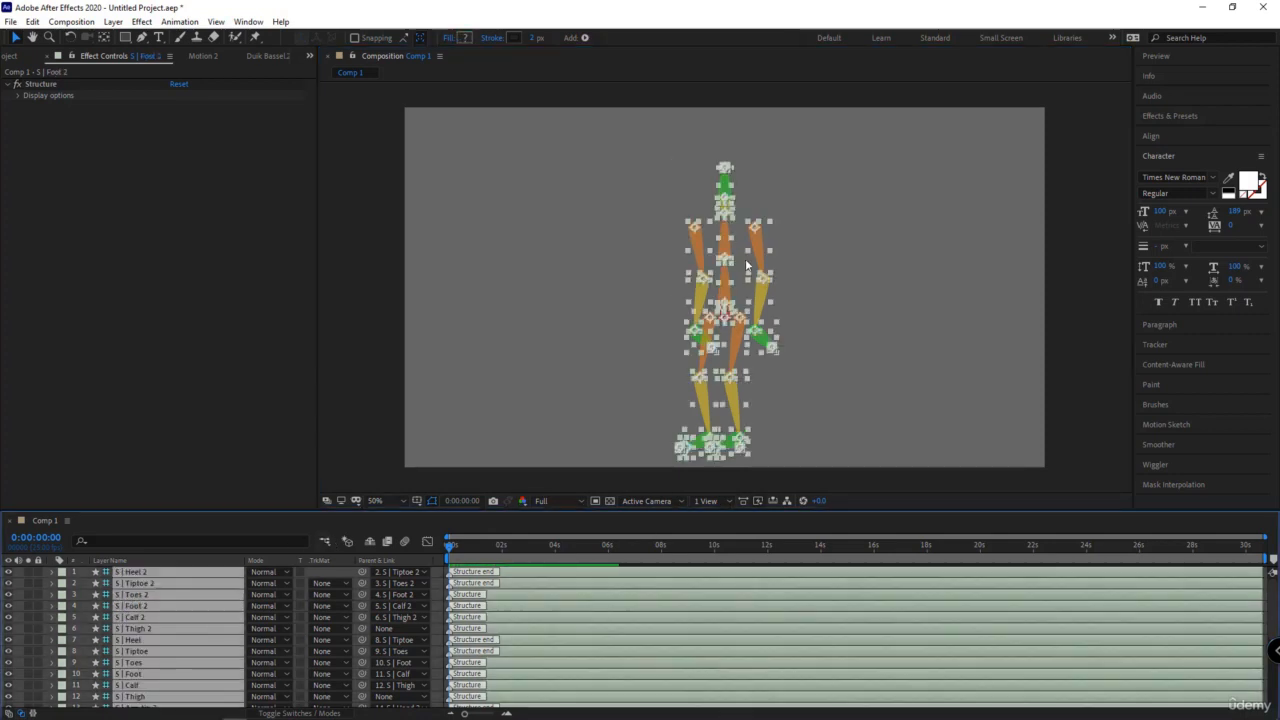
click(257, 55)
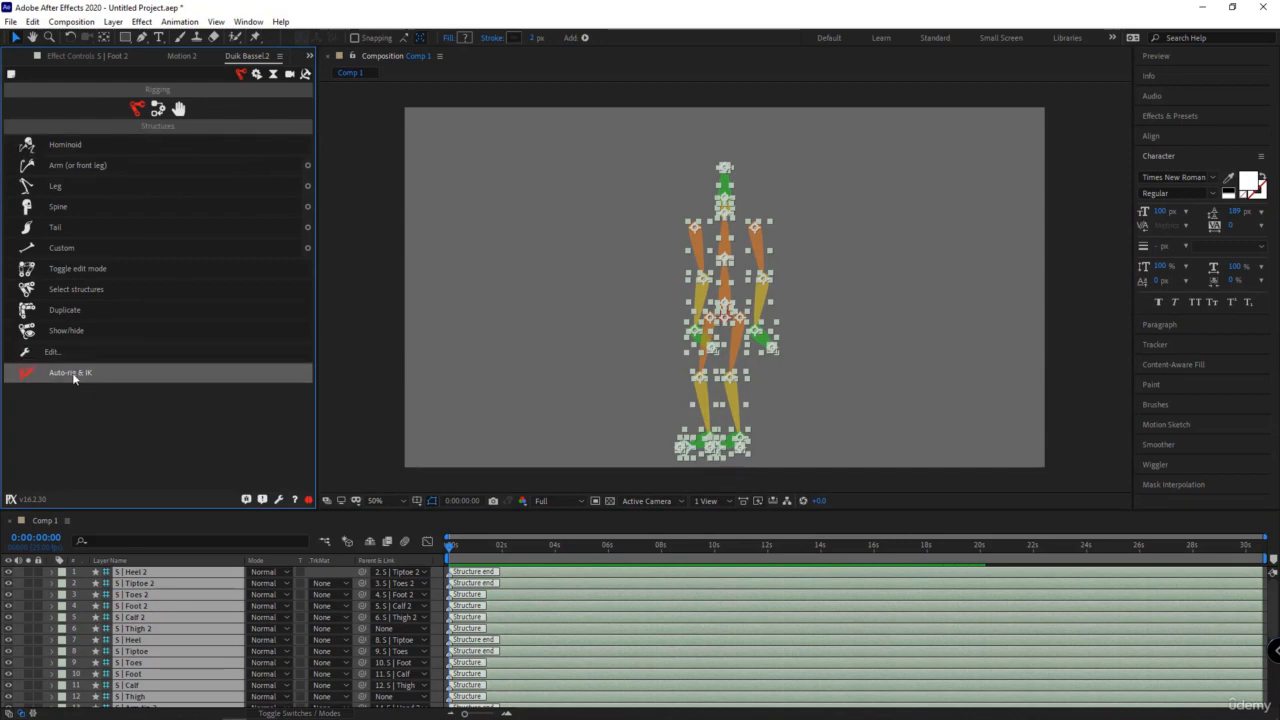
click(157, 108)
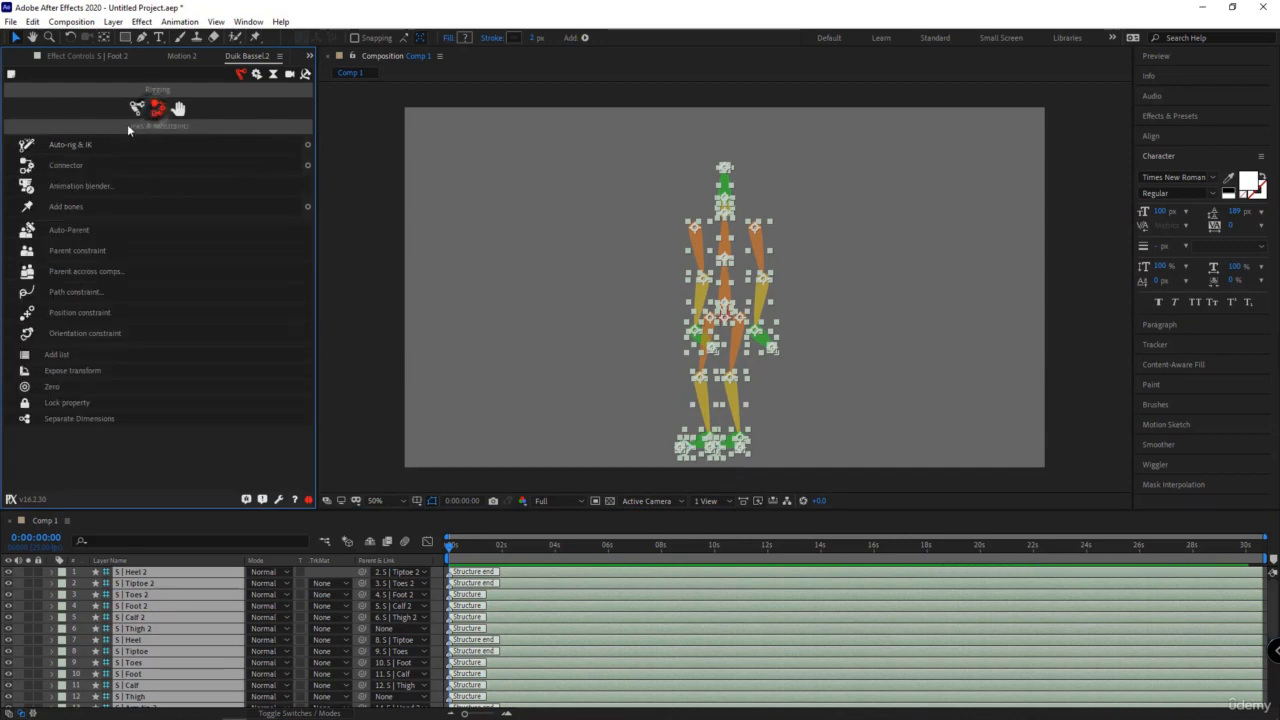
click(65, 144)
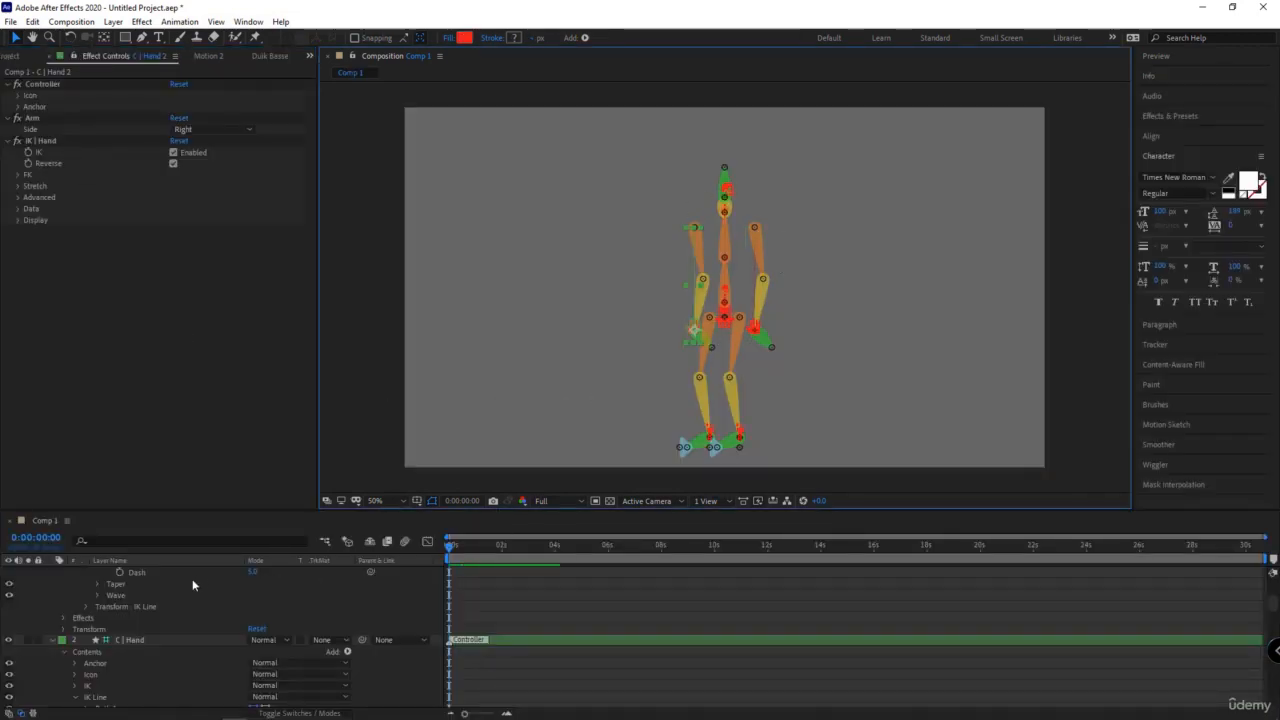
- Pose the skeleton by moving the hand controllers outward and raising the C | Foot 2 controller
drag(760, 345, 633, 308)
drag(713, 443, 695, 411)
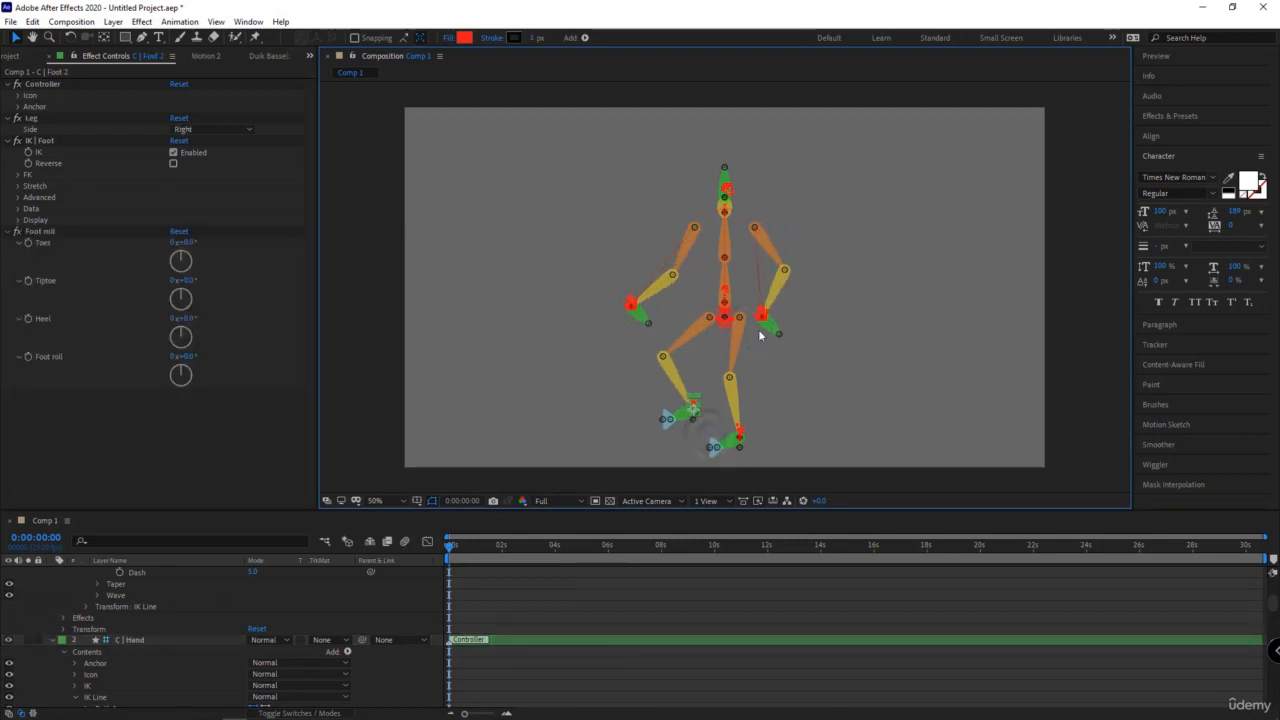
- Collapse the expanded properties of all layers and select the controller layers from C | Hand 2 through C | Body
click(128, 643)
key(ctrl+a)
scroll(128, 643, up, 5)
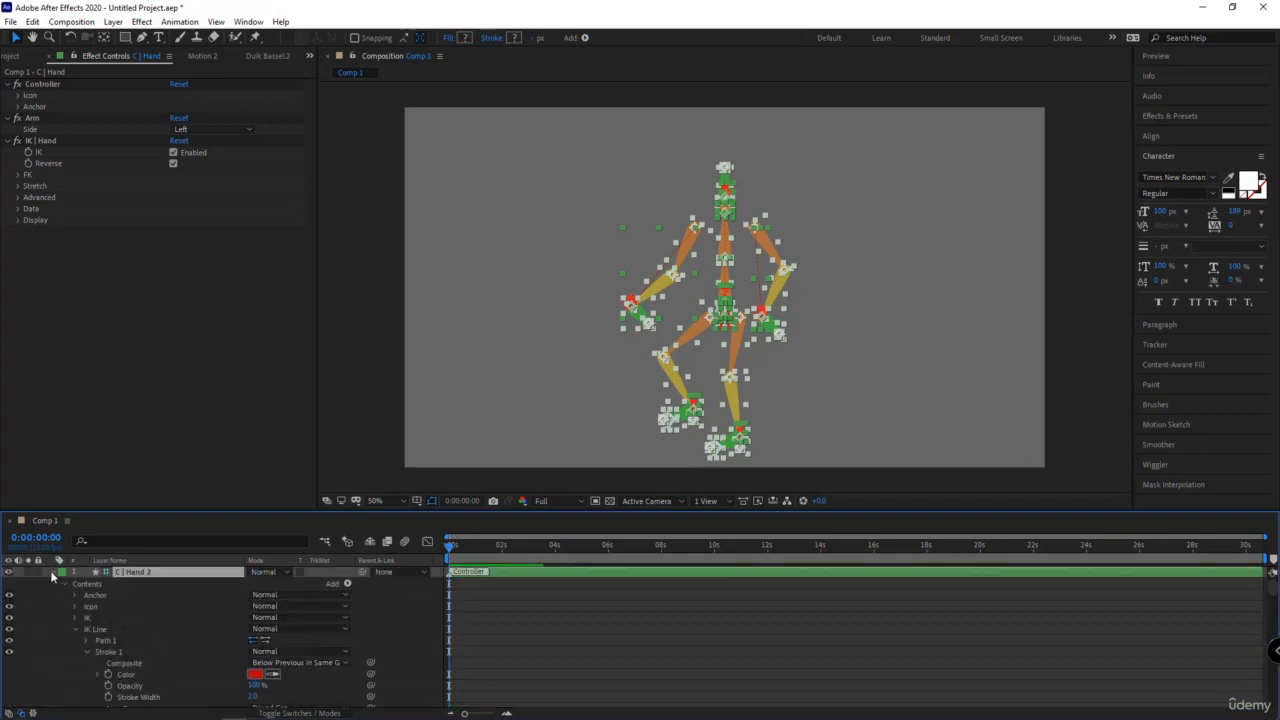
click(52, 573)
click(148, 573)
shift+click(143, 675)
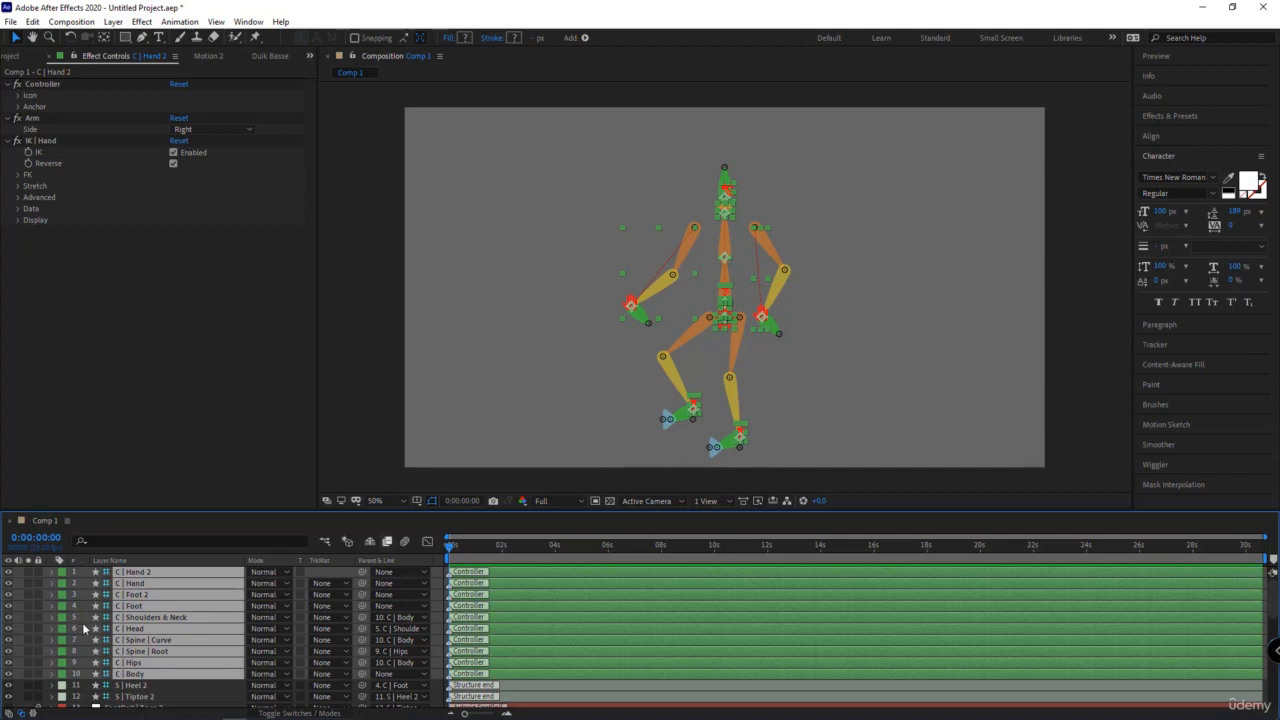
- Lower the C | Hips controller so the skeleton bends into a crouch
click(723, 321)
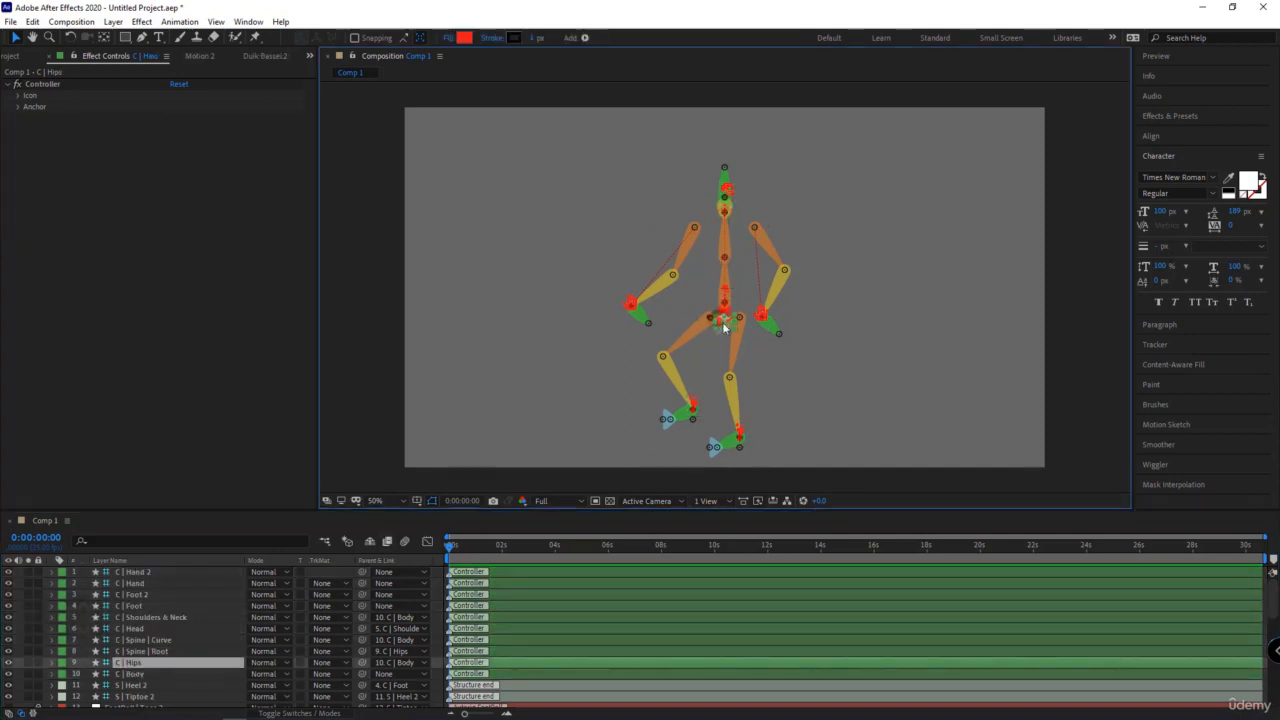
drag(724, 324, 705, 355)
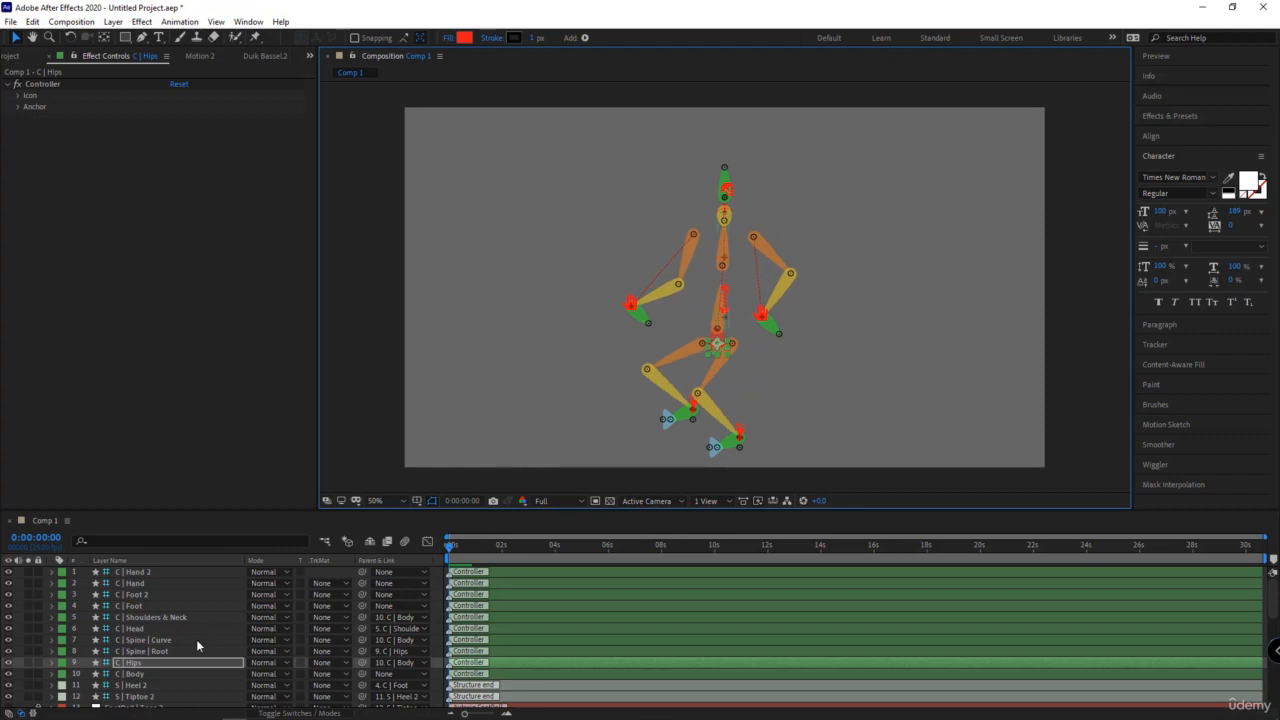
- Show the Position property of the C | Hand controller and apply Duik's Zero to it
click(256, 57)
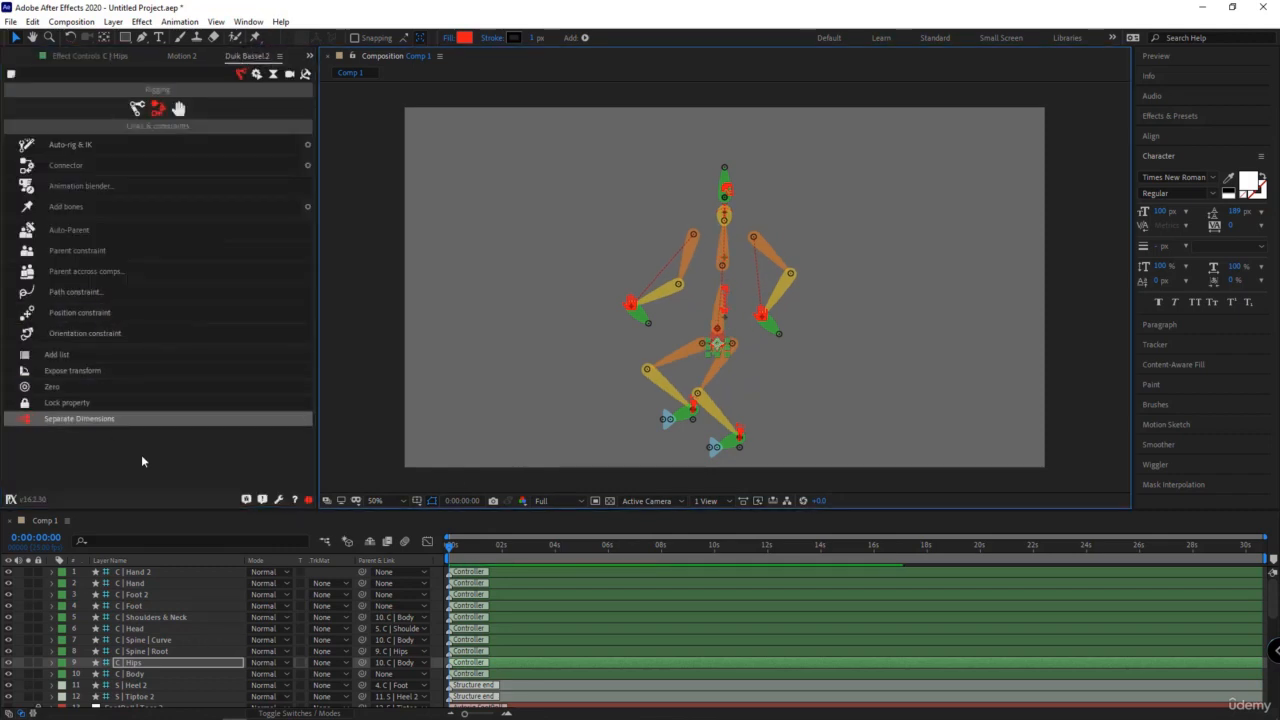
click(765, 320)
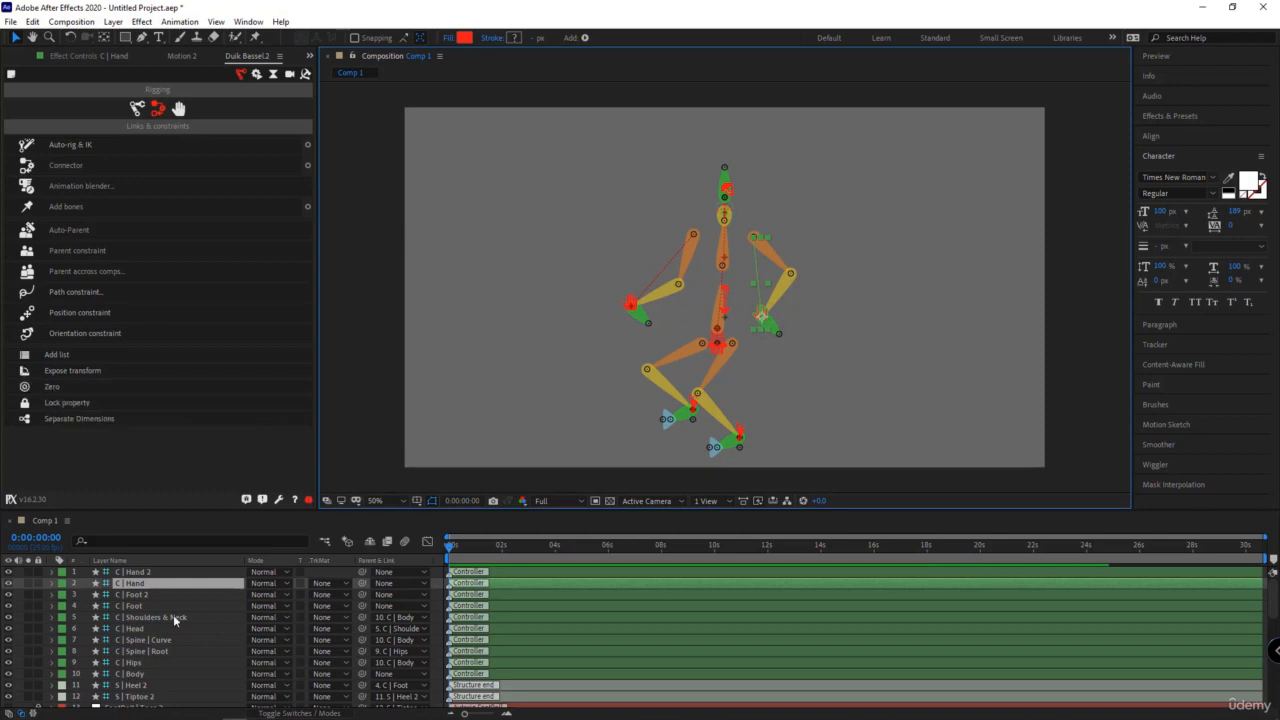
key(p)
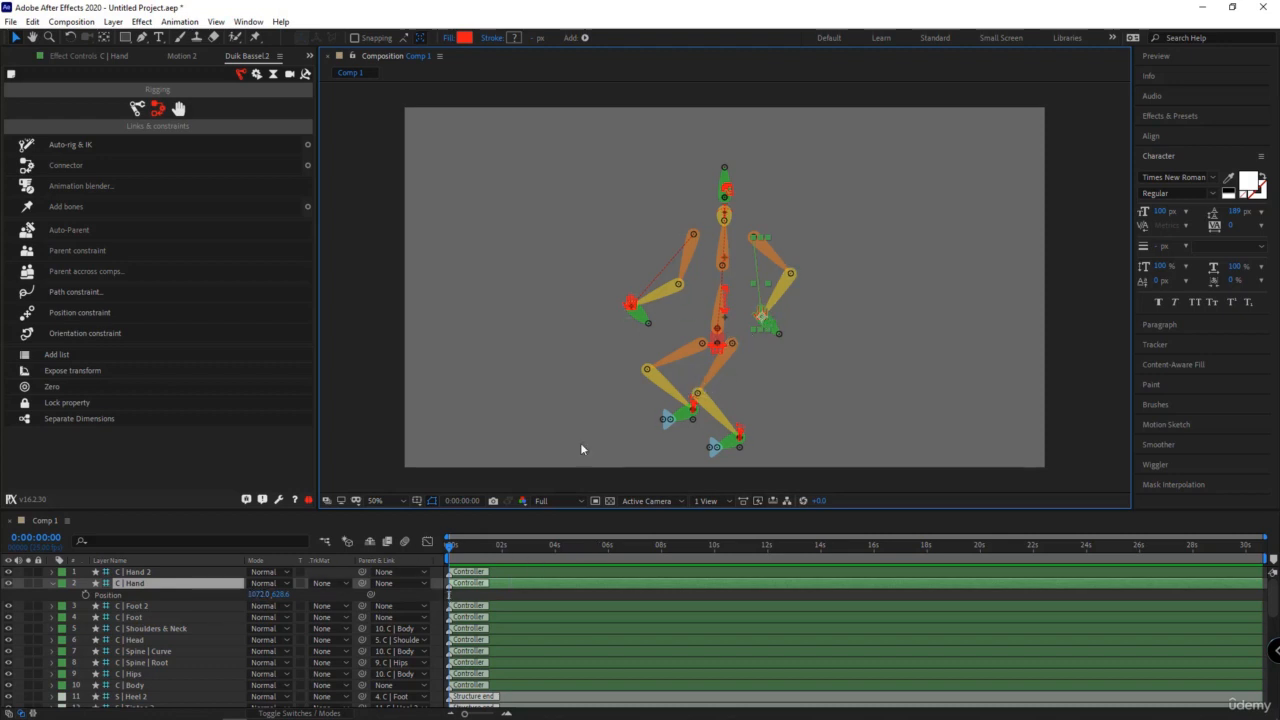
click(58, 390)
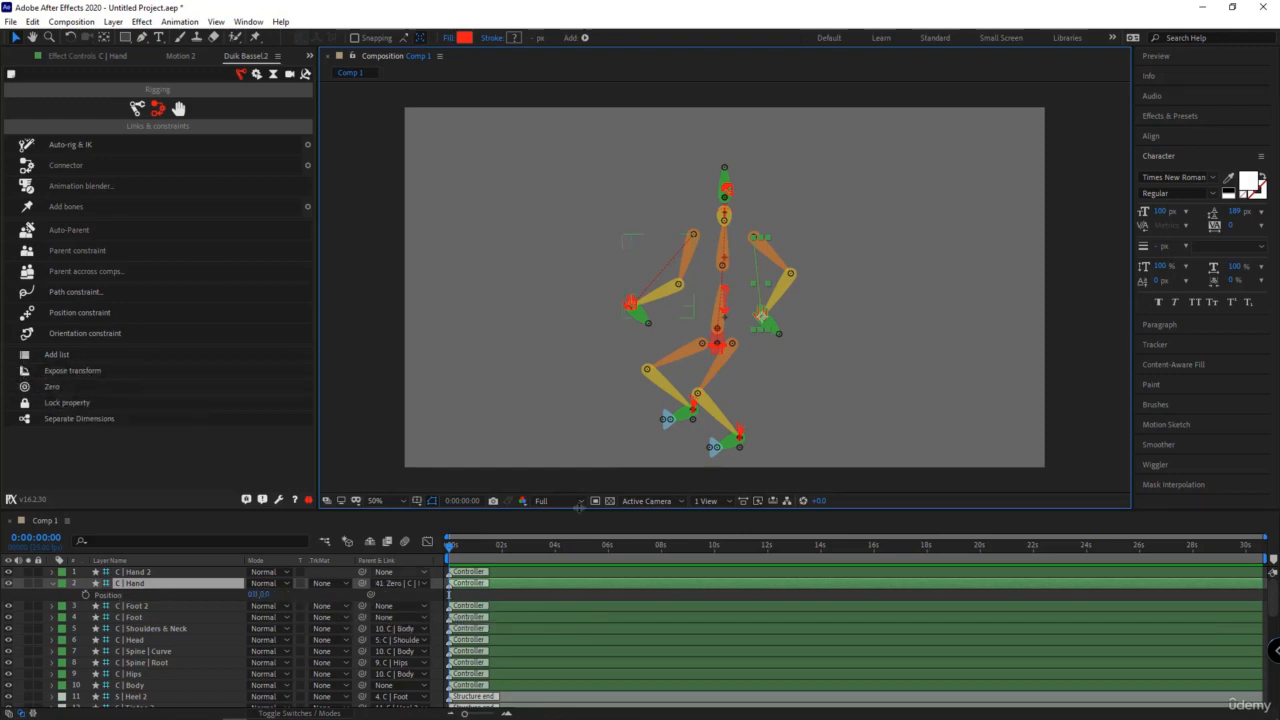
- Try moving the C | Hand controller inward, and reset its Position to 0, 0
drag(761, 317, 725, 292)
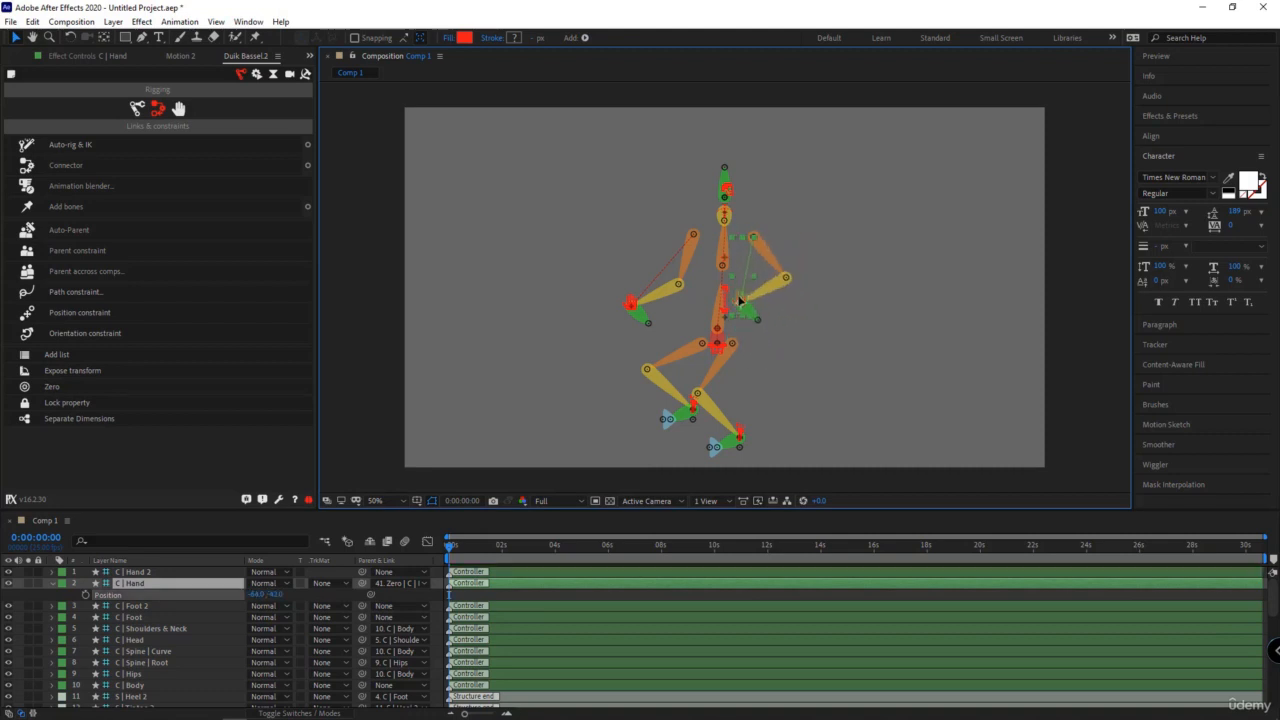
click(256, 594)
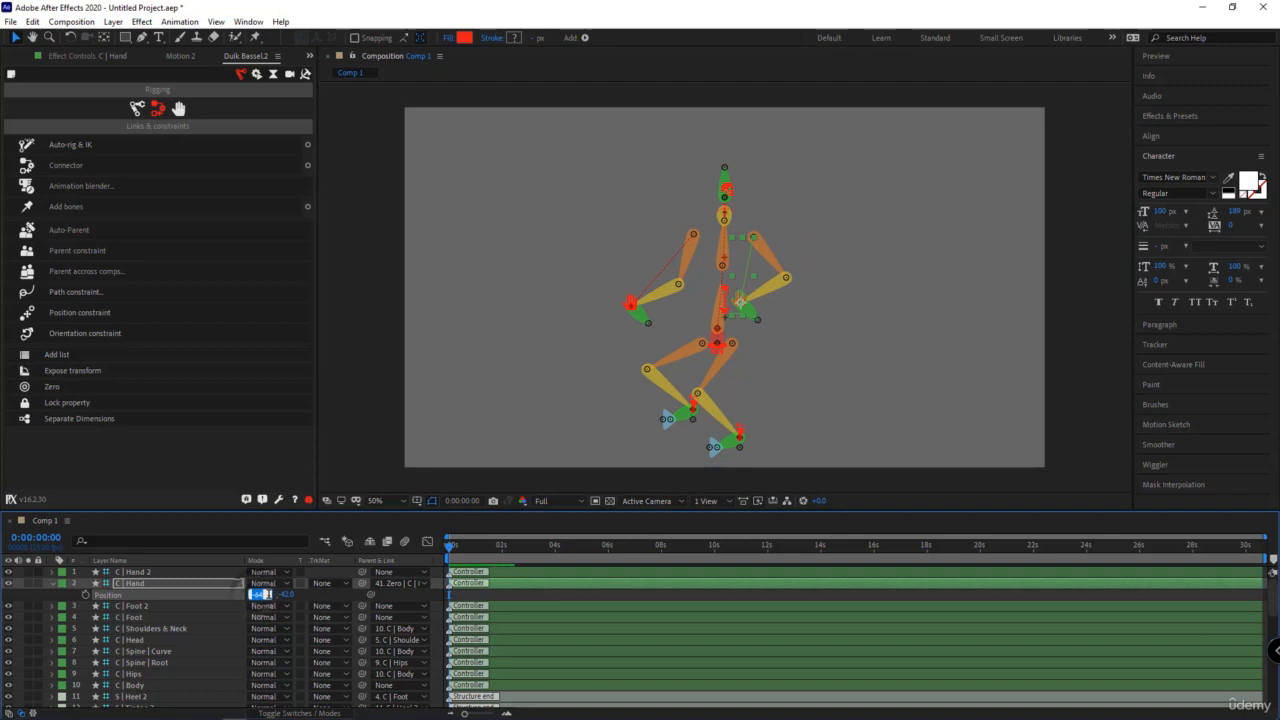
text(0)
key(Return)
click(268, 596)
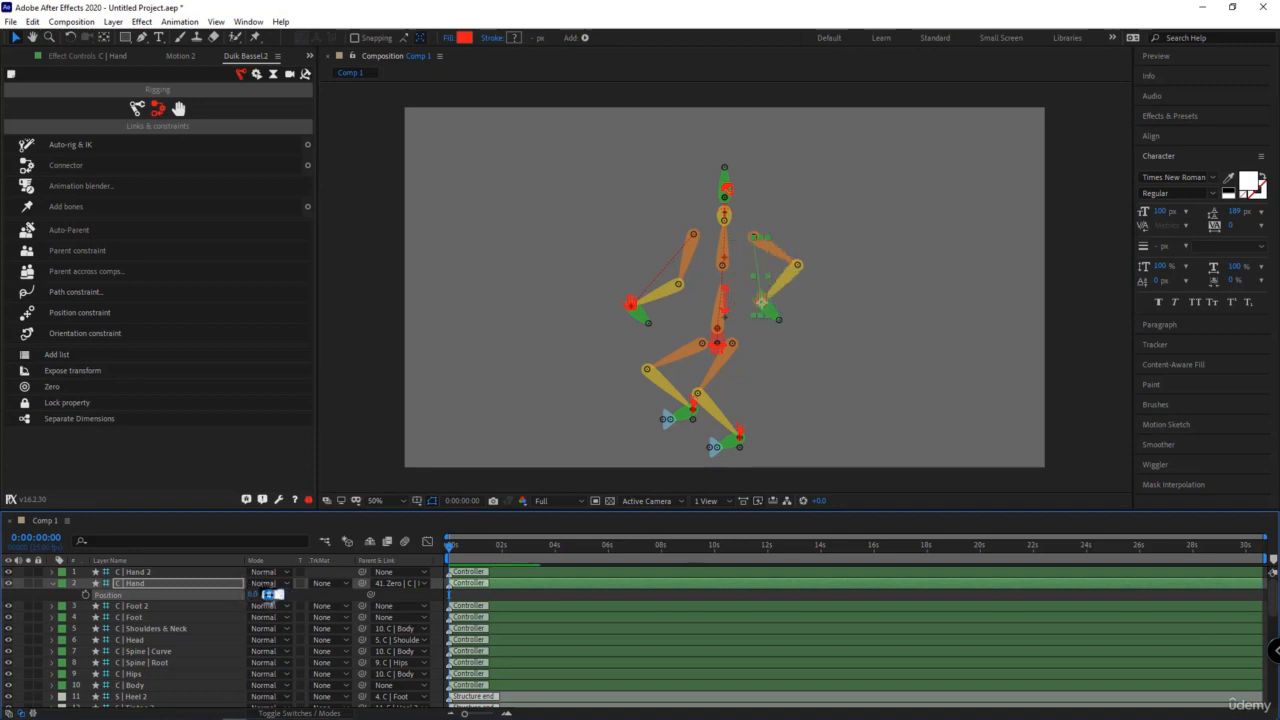
text(0)
key(Return)
click(65, 603)
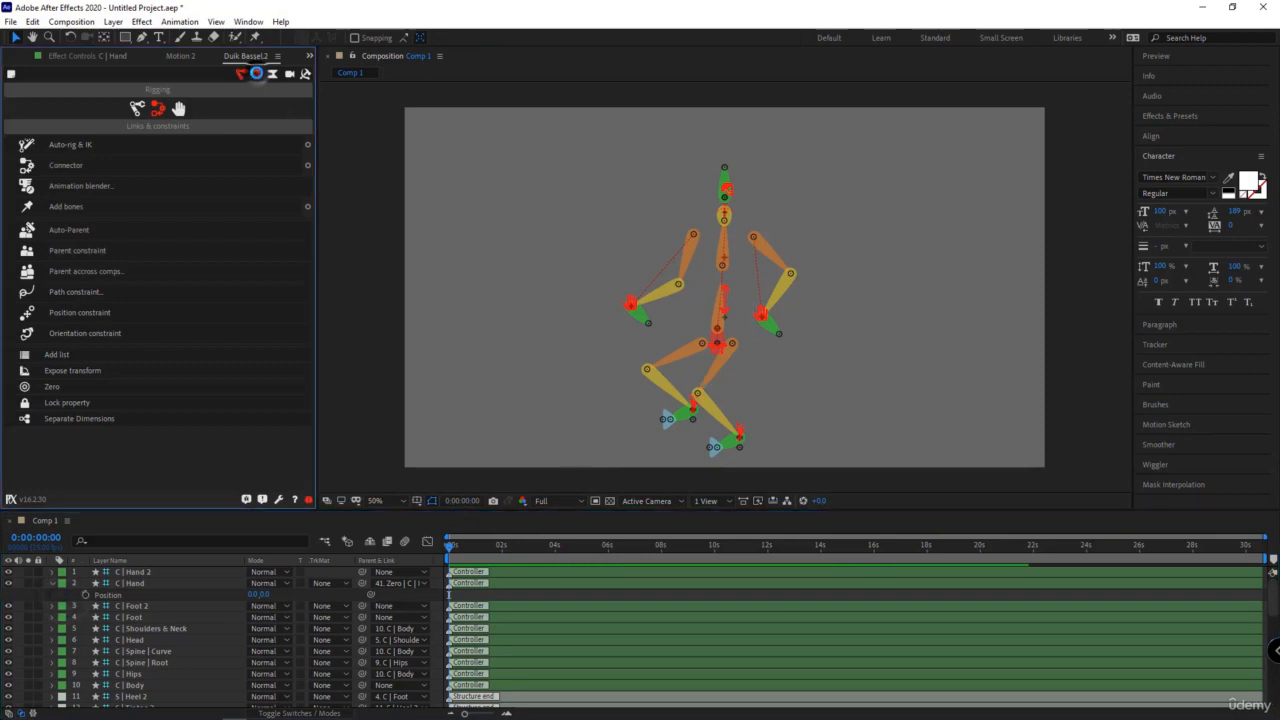
- Look through Duik's Automations, Animation, Camera and Tools categories
click(256, 74)
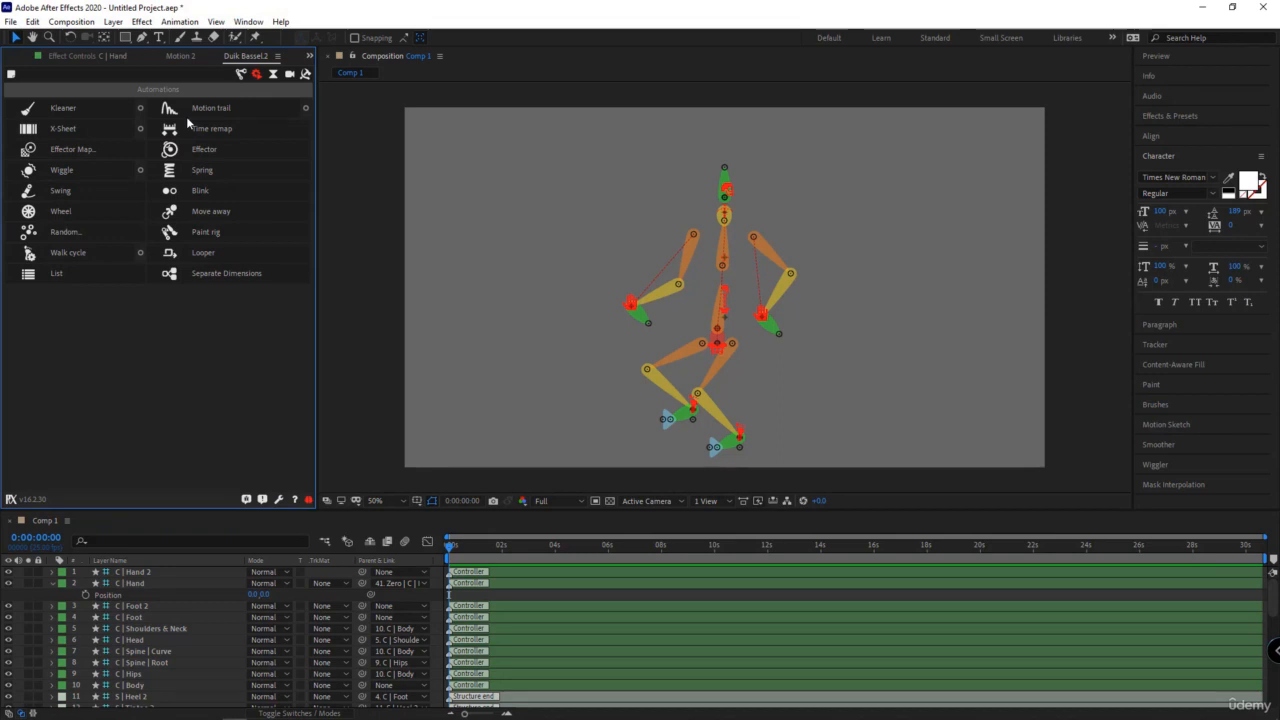
click(273, 75)
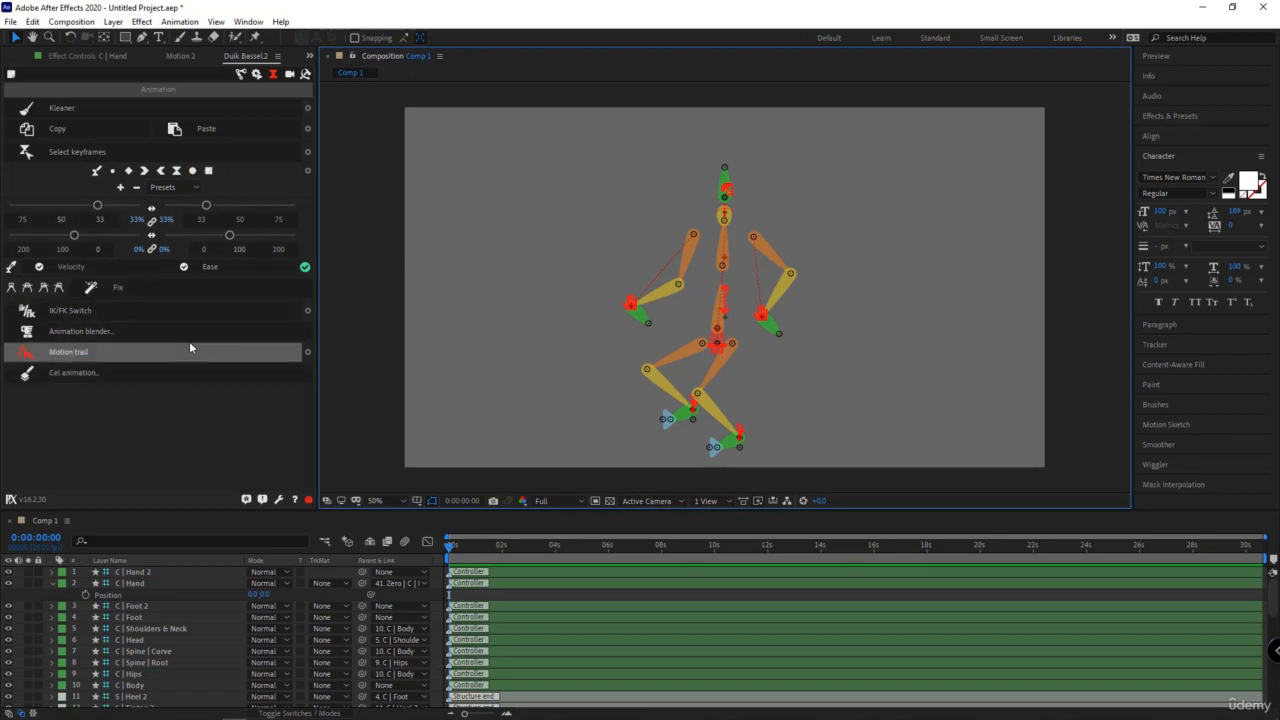
click(289, 74)
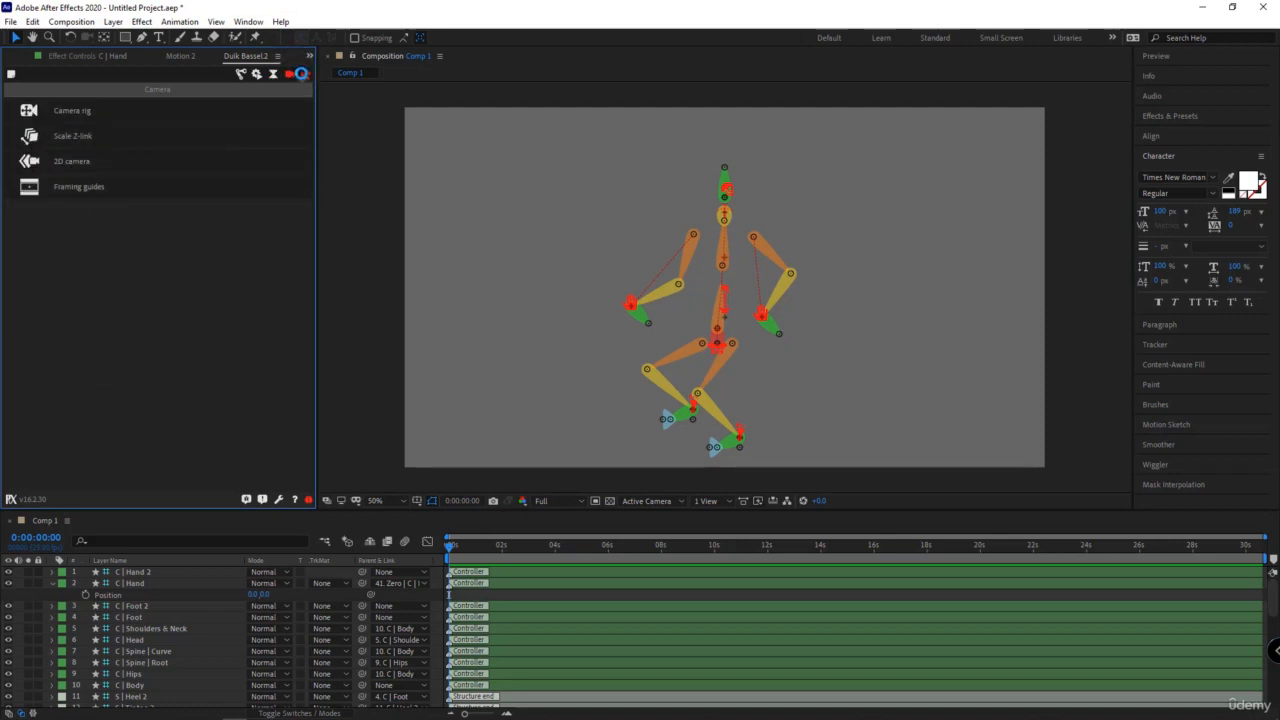
click(304, 74)
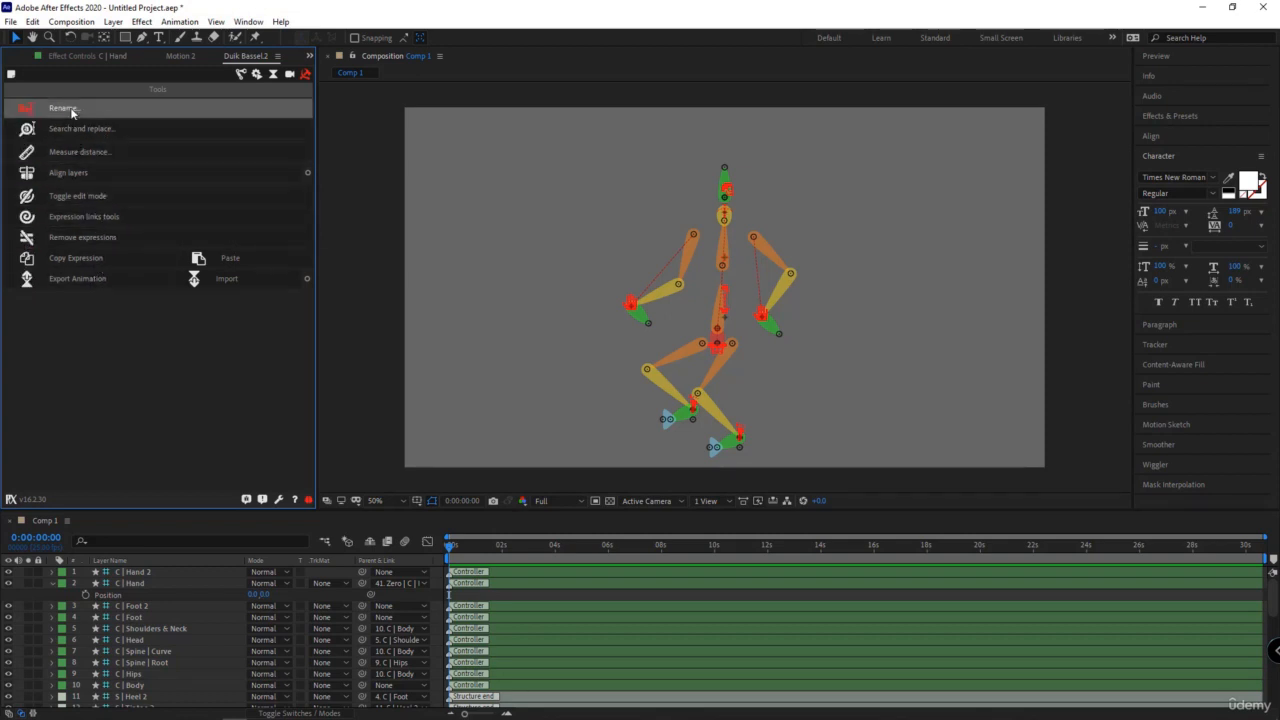
- Open Duik's Rename tool and select the S | Arm tip 2, S | Hand 2, S | Forearm 2 and S | Arm 2 layers
click(40, 112)
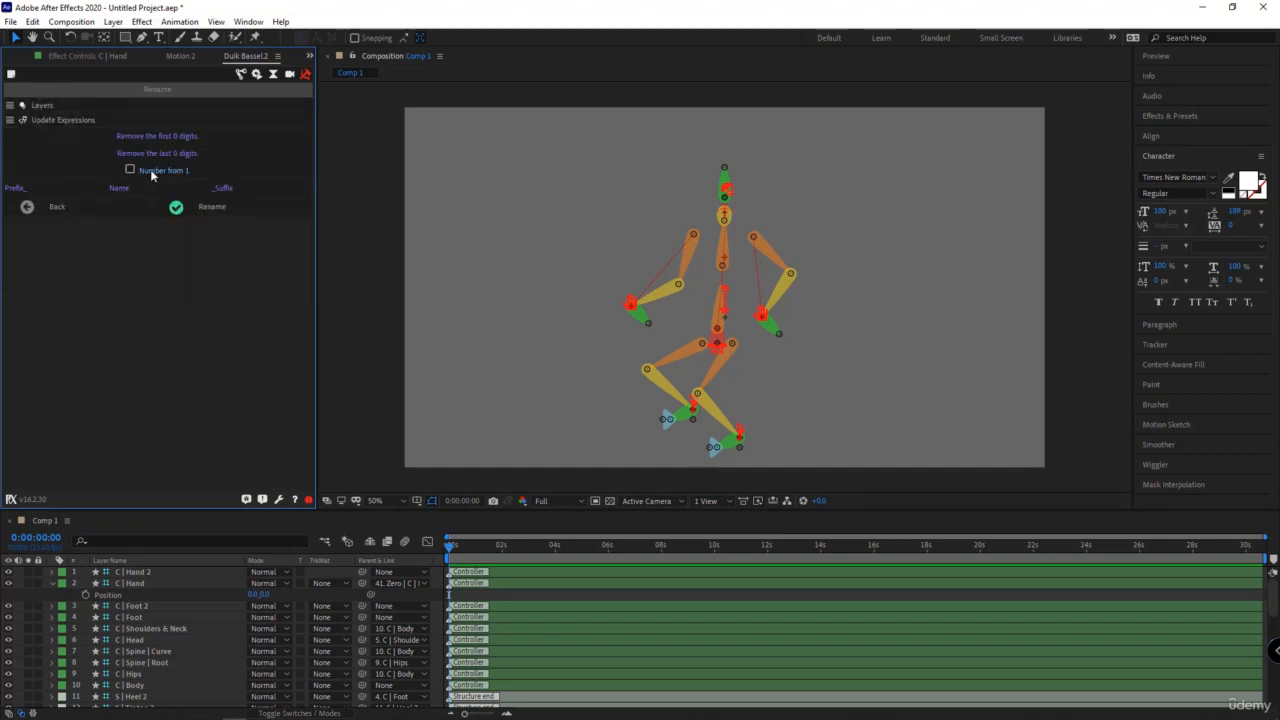
click(51, 583)
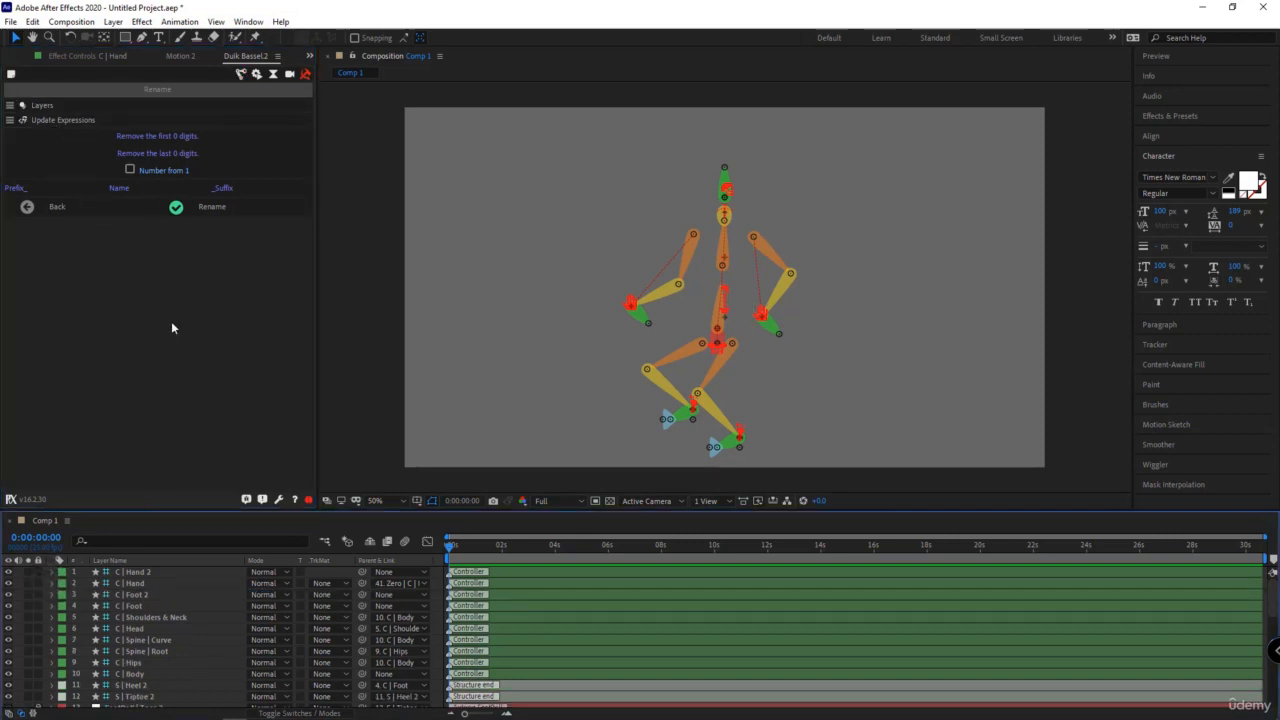
click(194, 585)
scroll(182, 575, down, 7)
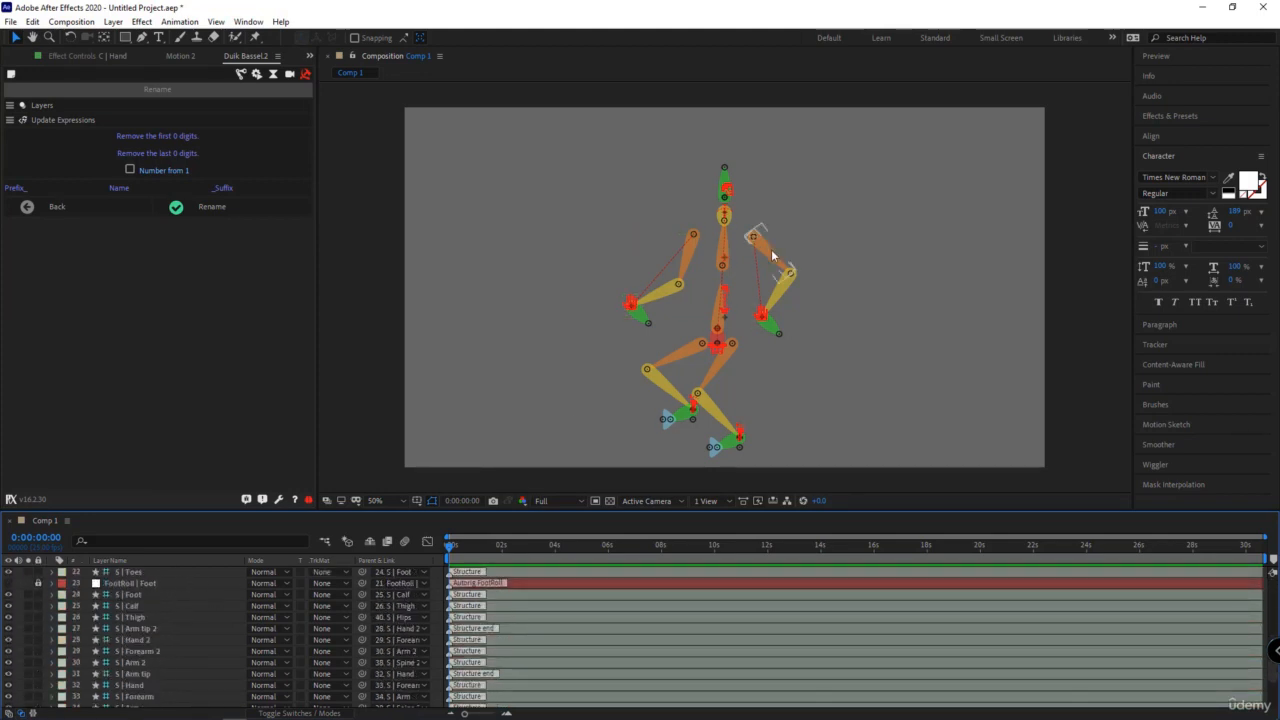
click(200, 662)
scroll(259, 620, down, 1)
scroll(259, 620, down, 1)
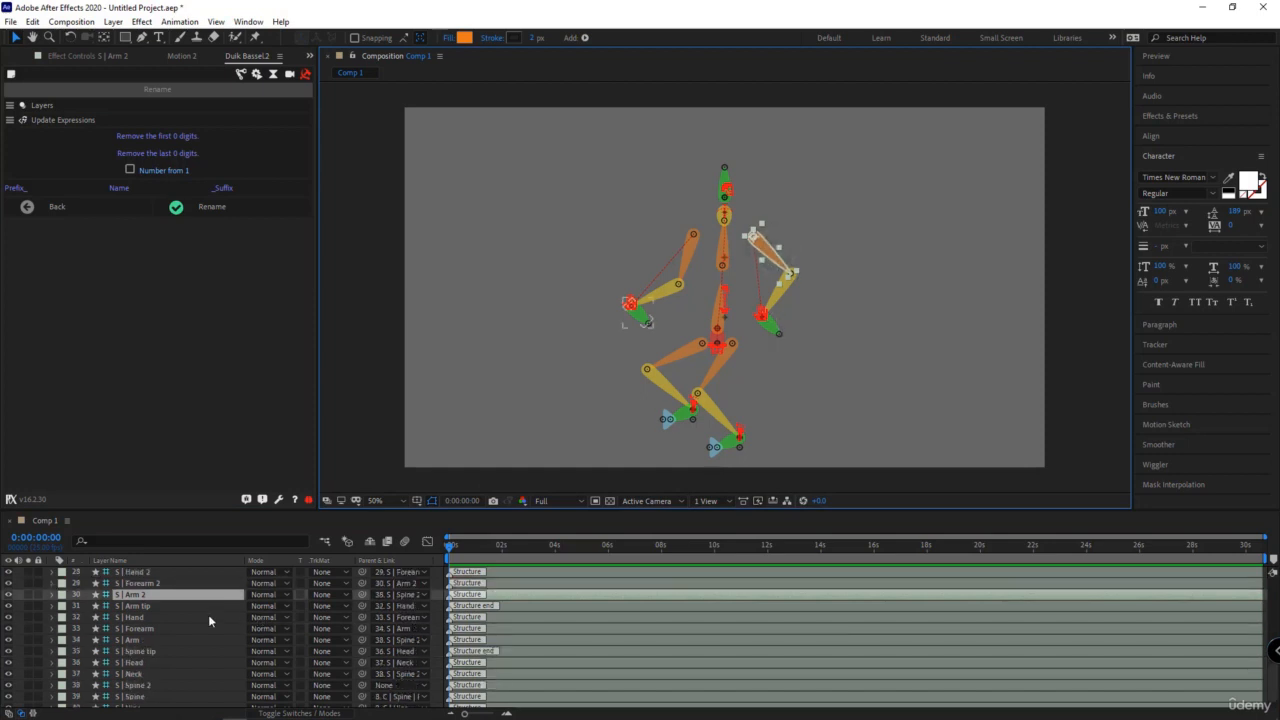
scroll(168, 613, up, 2)
drag(137, 661, 156, 627)
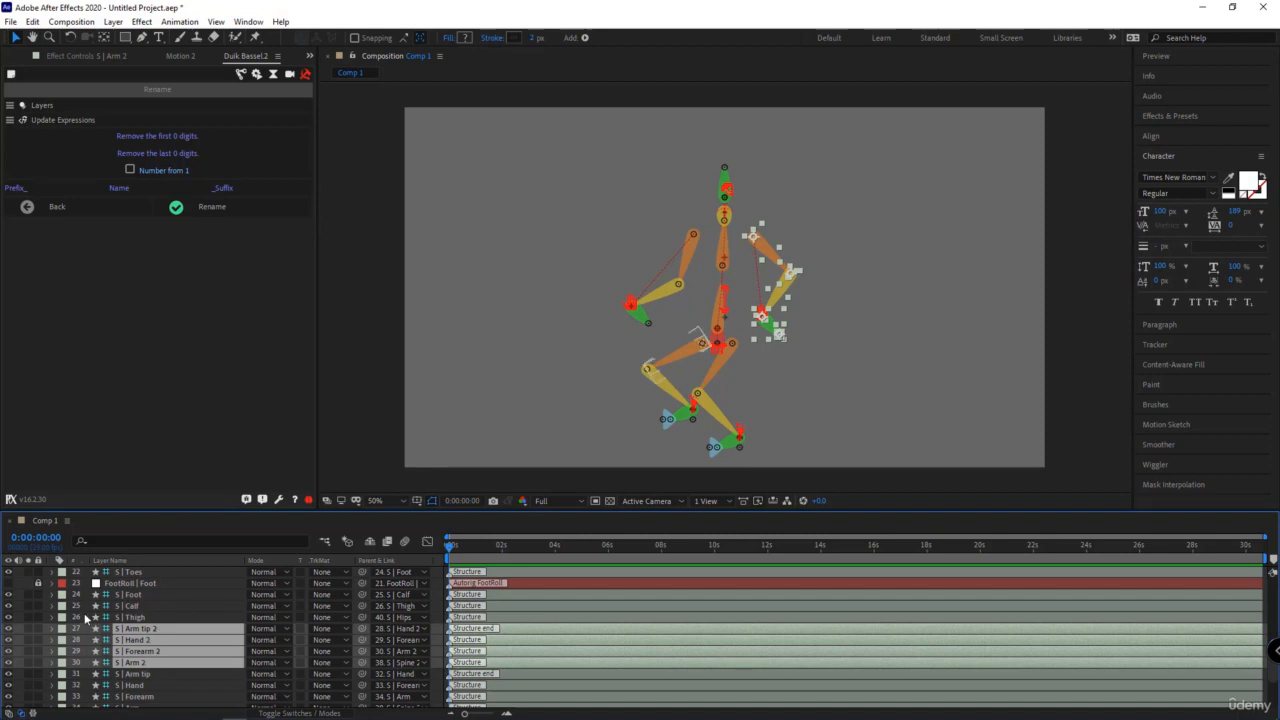
- Rename the selected arm layers by removing the last 2 digits from their names
click(140, 152)
text(2)
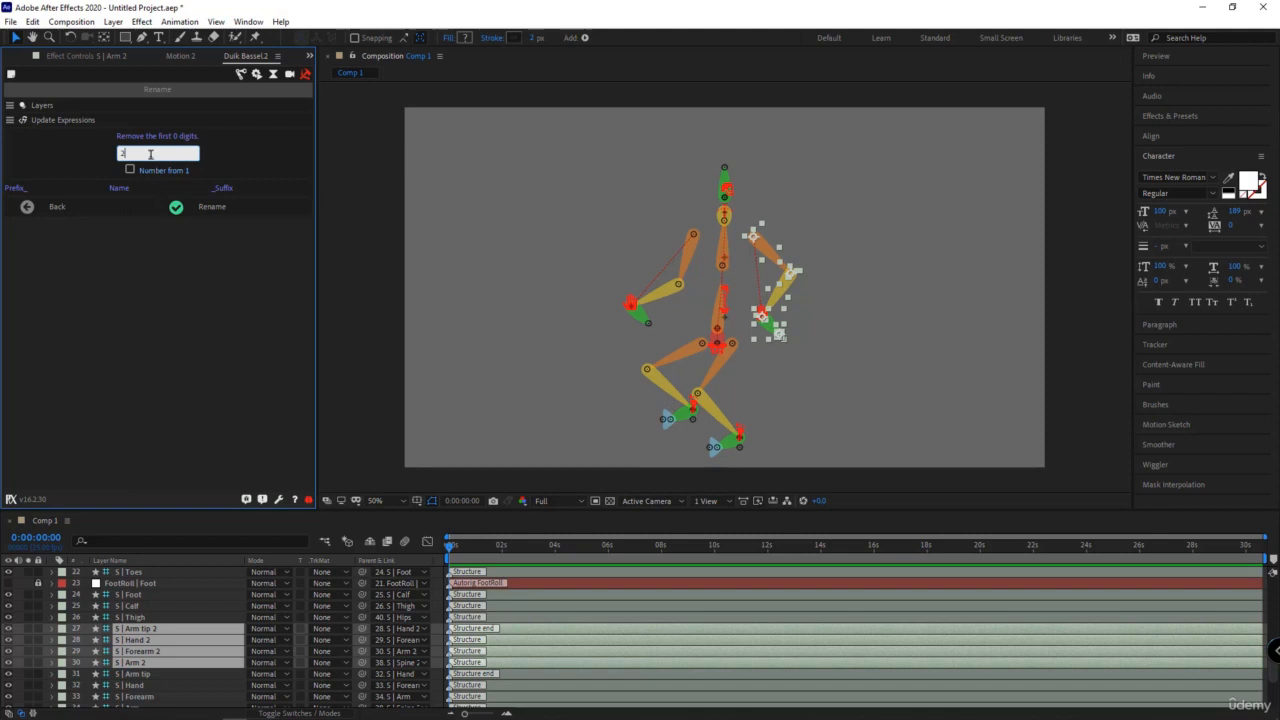
key(Return)
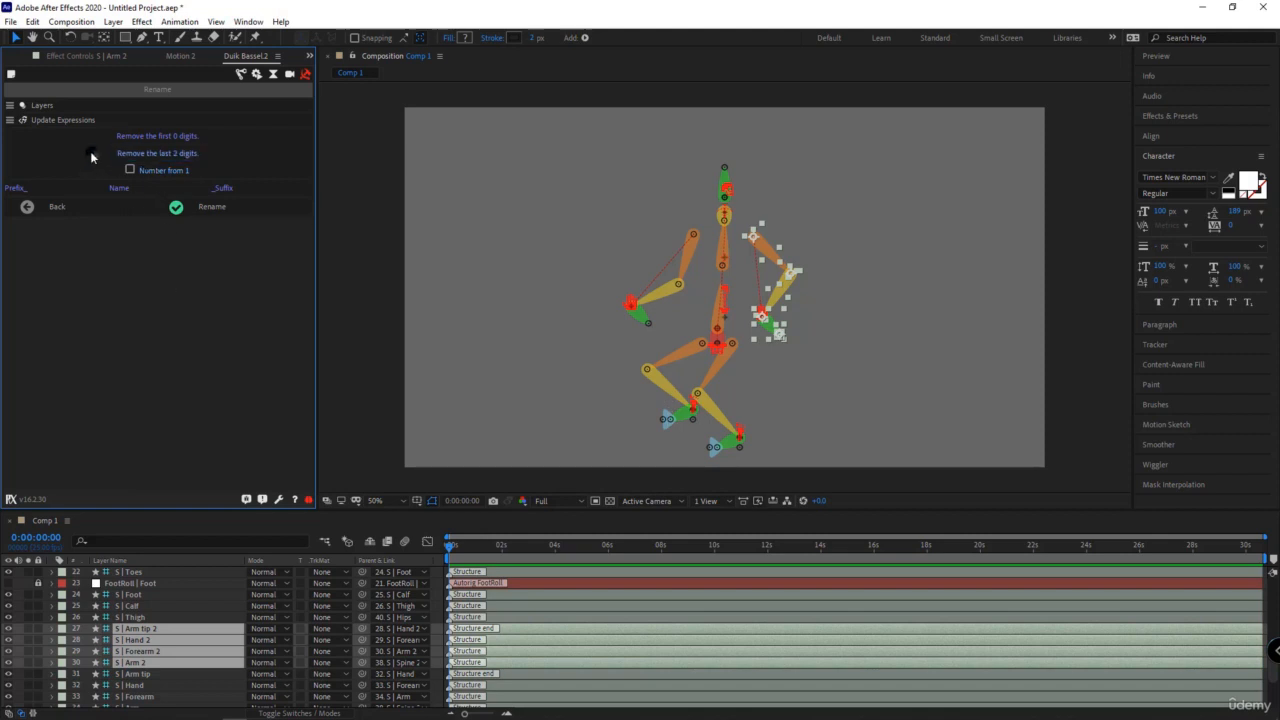
click(207, 212)
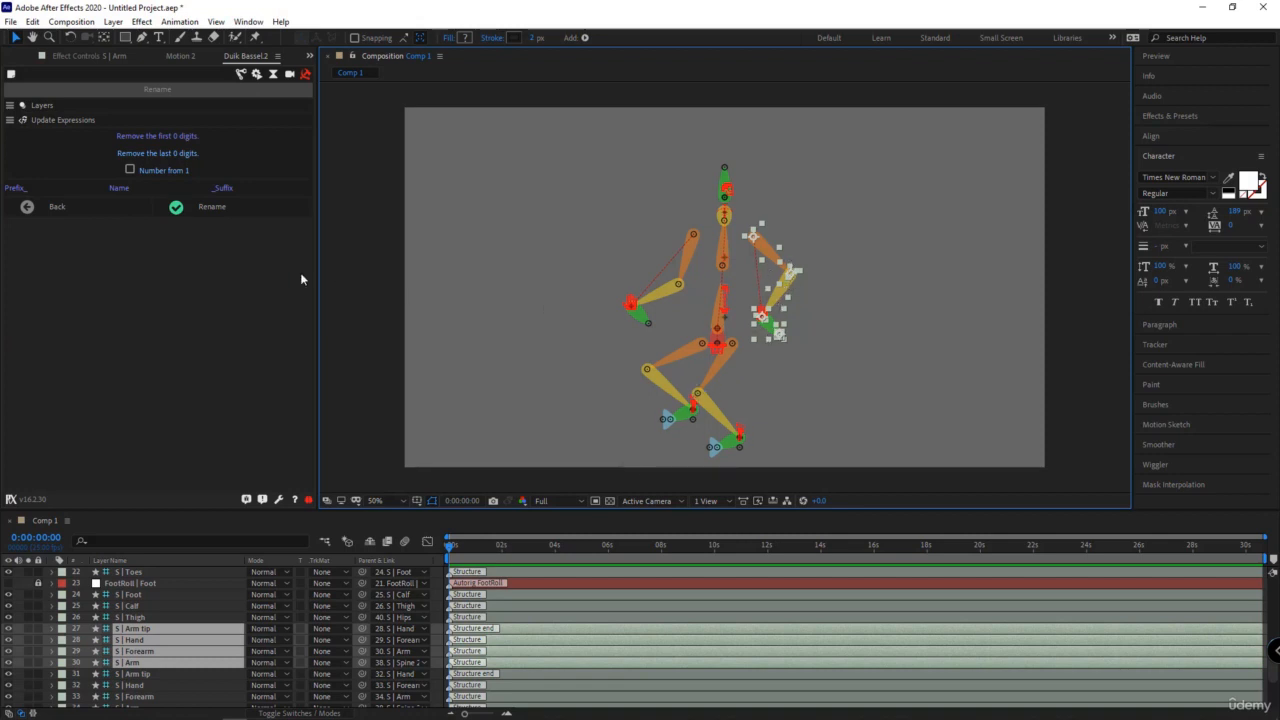
- Add the prefix L_ to the names of the selected arm structure layers
click(17, 189)
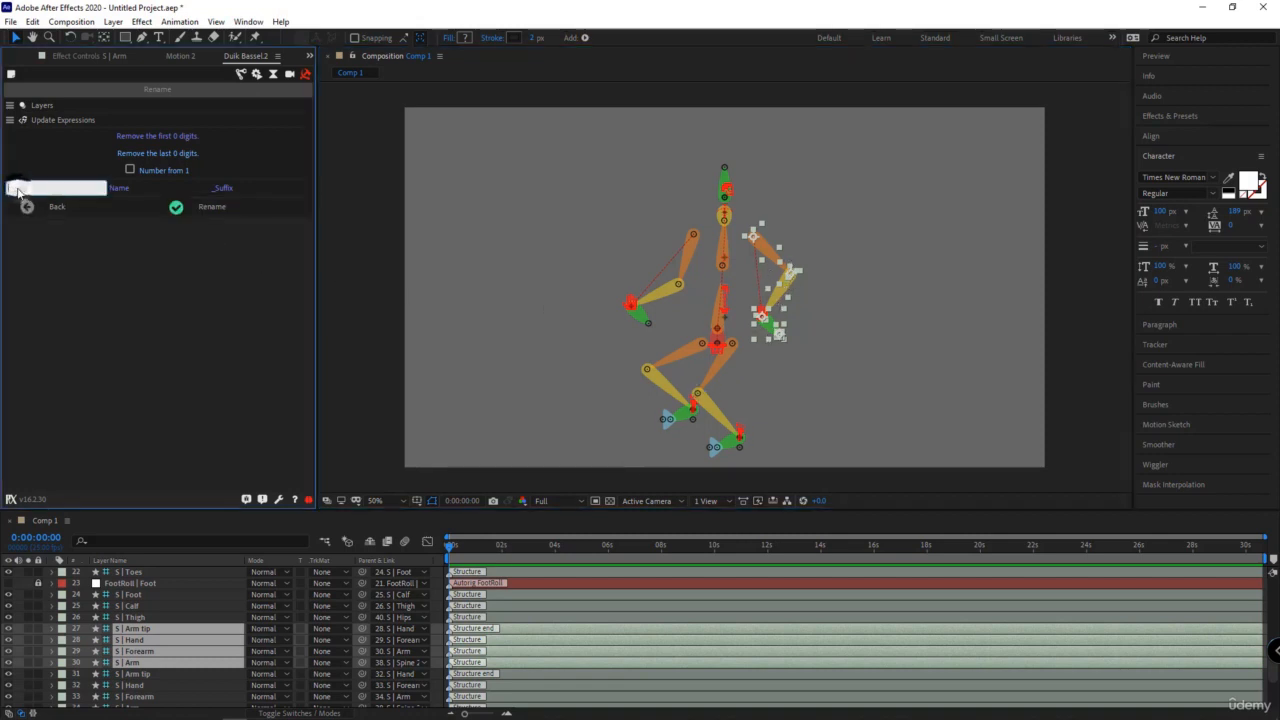
text(L_)
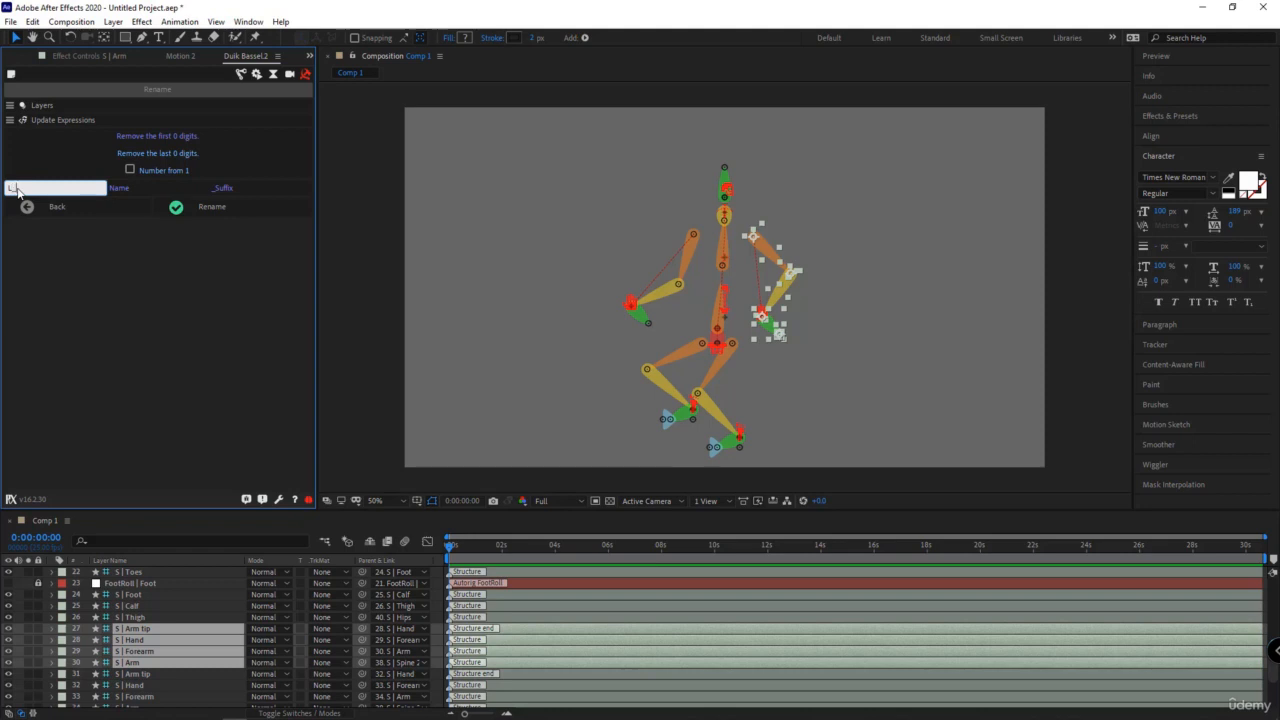
click(228, 207)
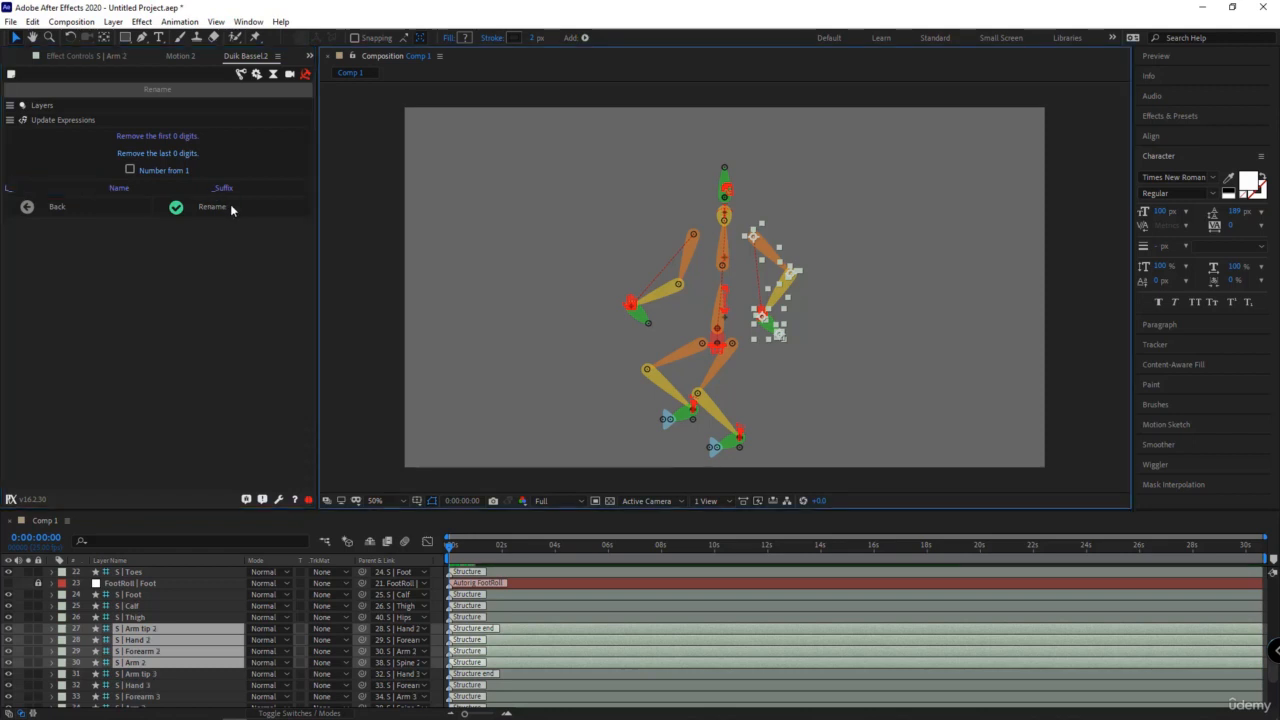
click(230, 206)
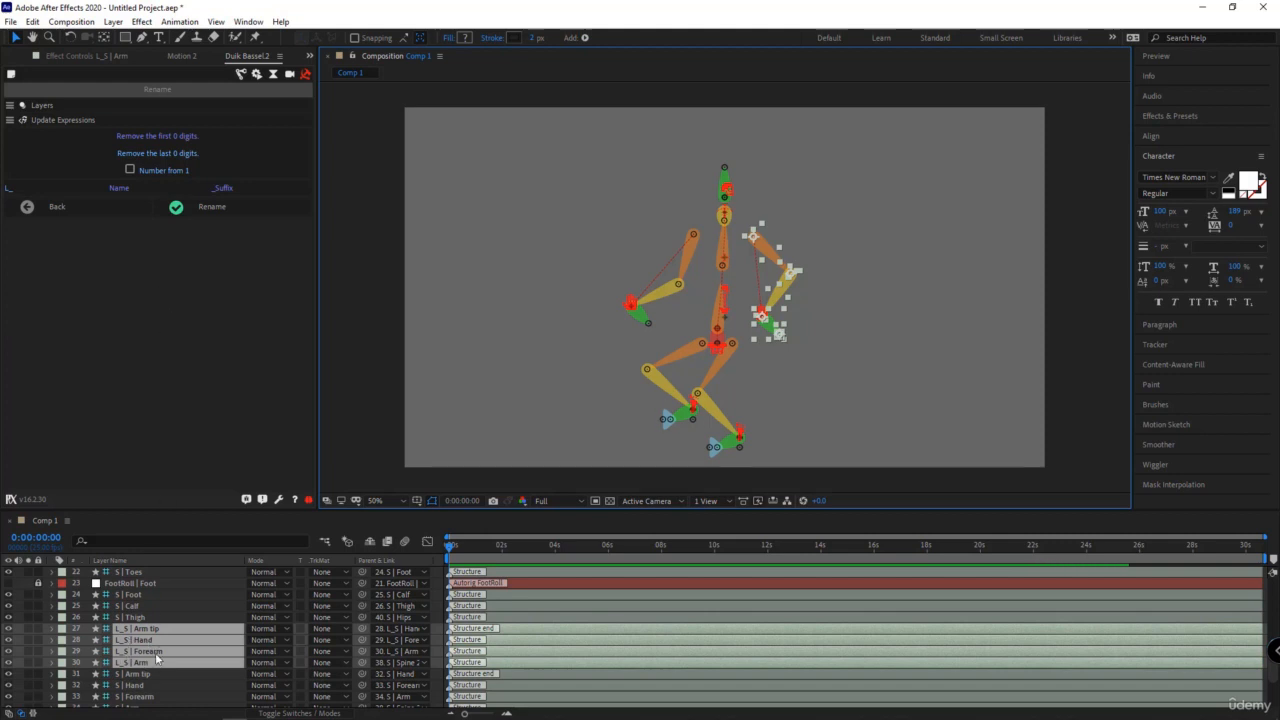
- Try renaming all selected arm layers to Hand without a prefix, and undo the renaming
click(115, 189)
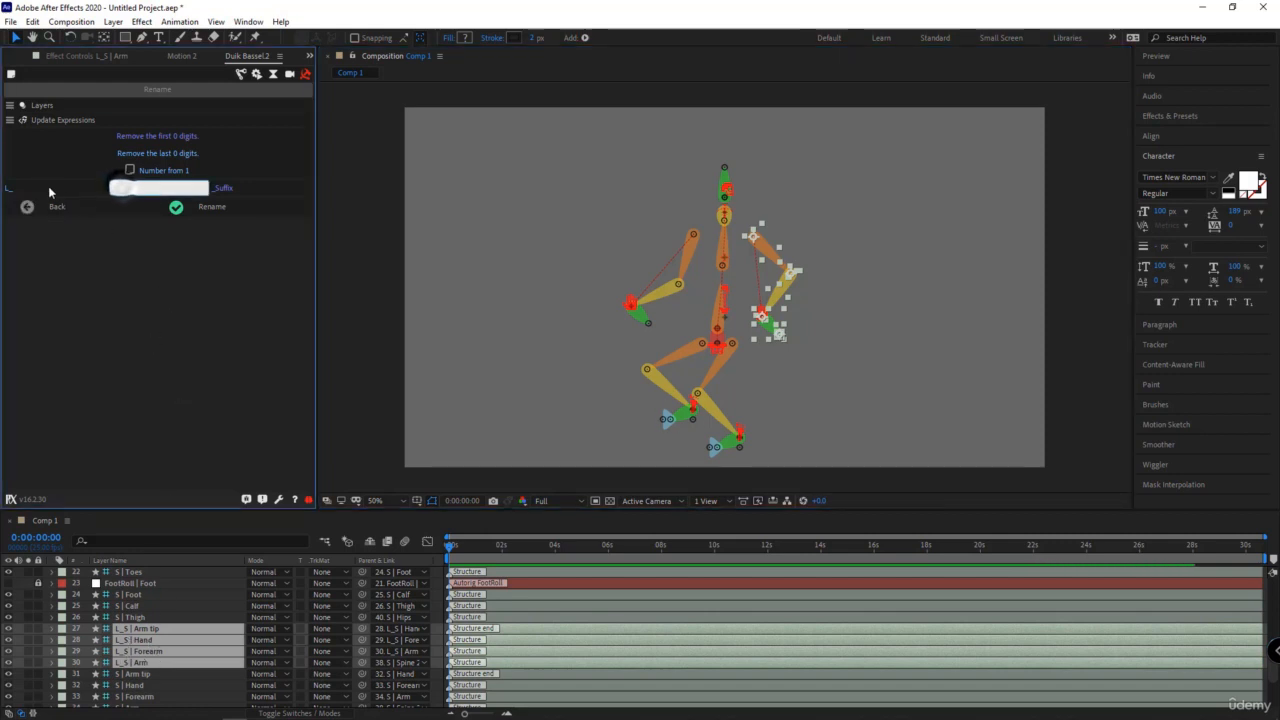
click(14, 188)
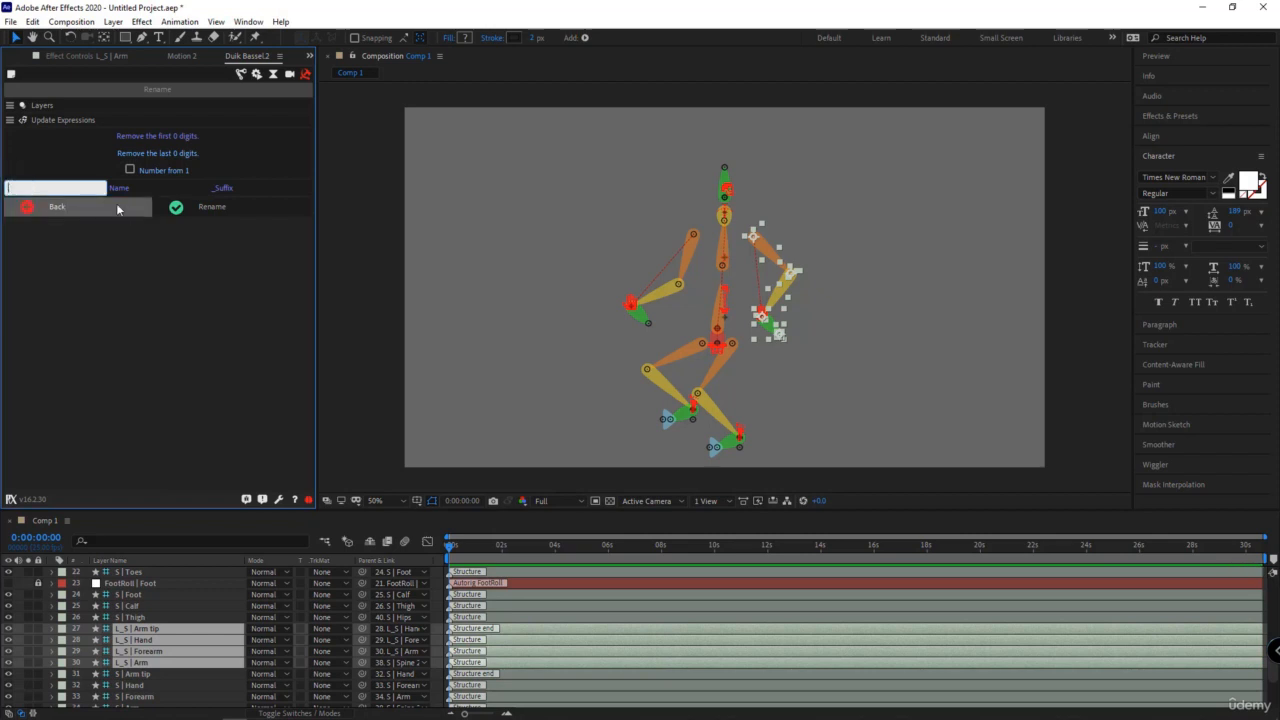
click(125, 189)
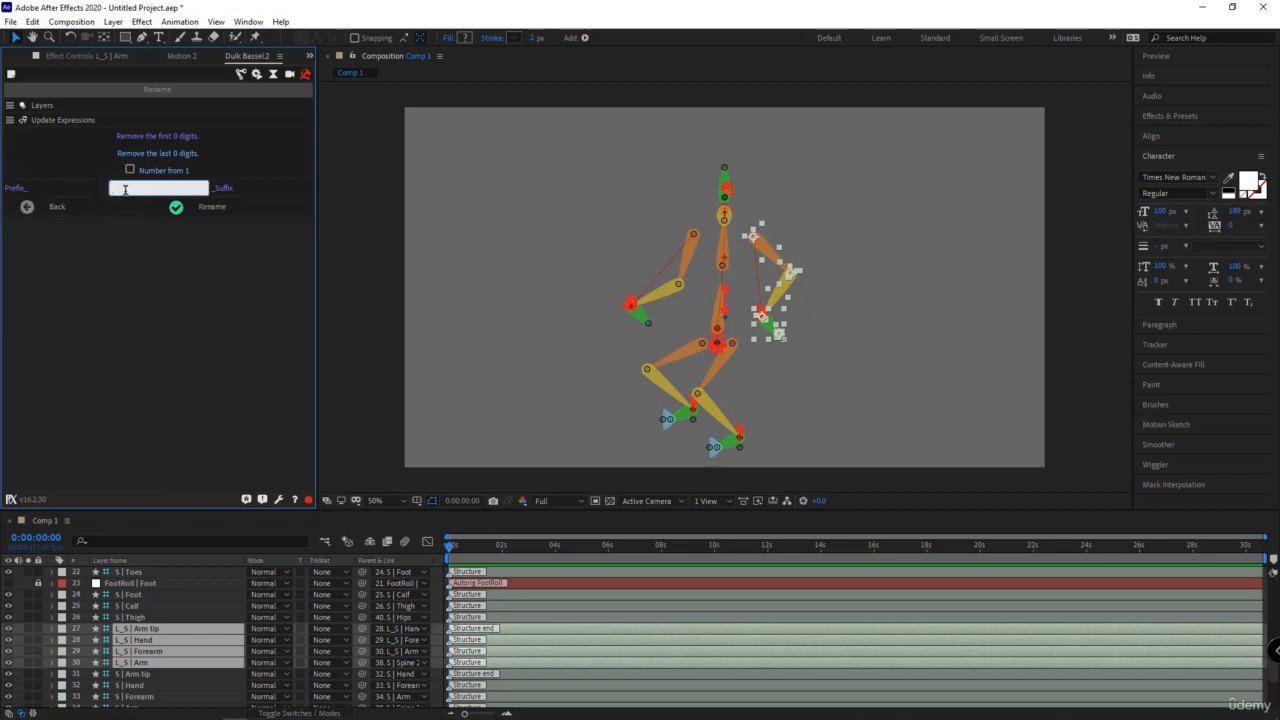
text(Hand)
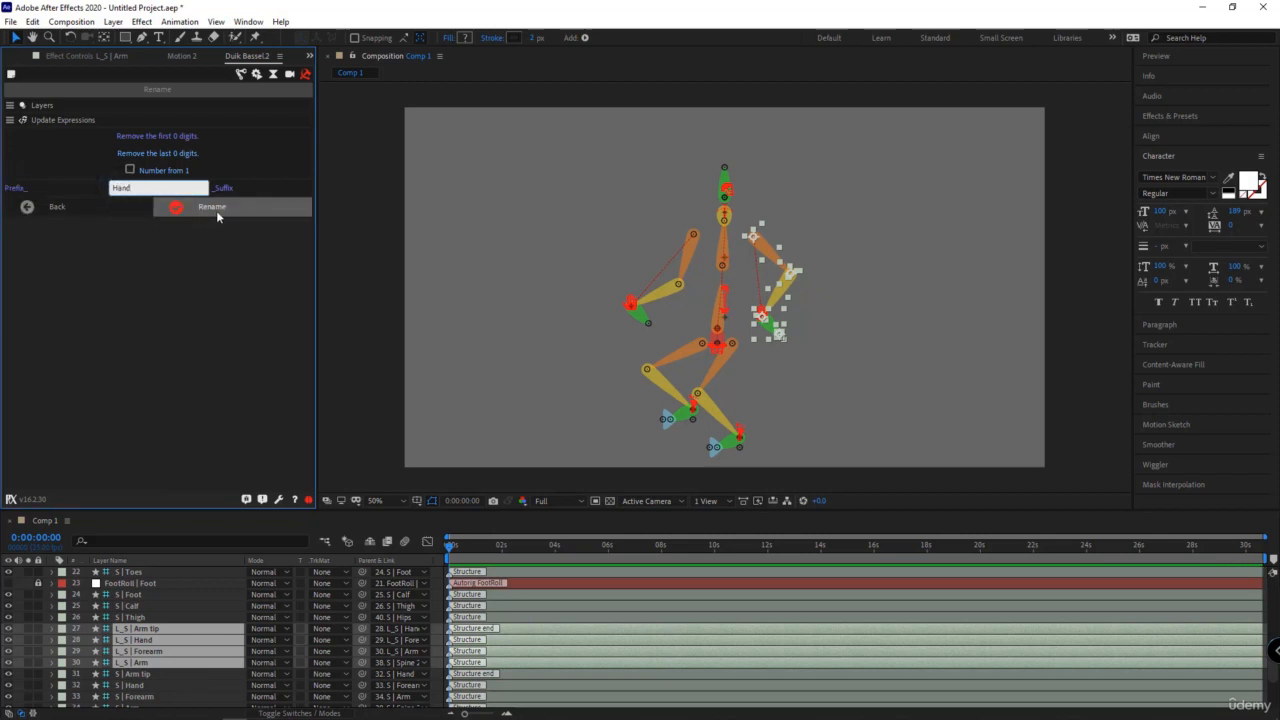
click(216, 209)
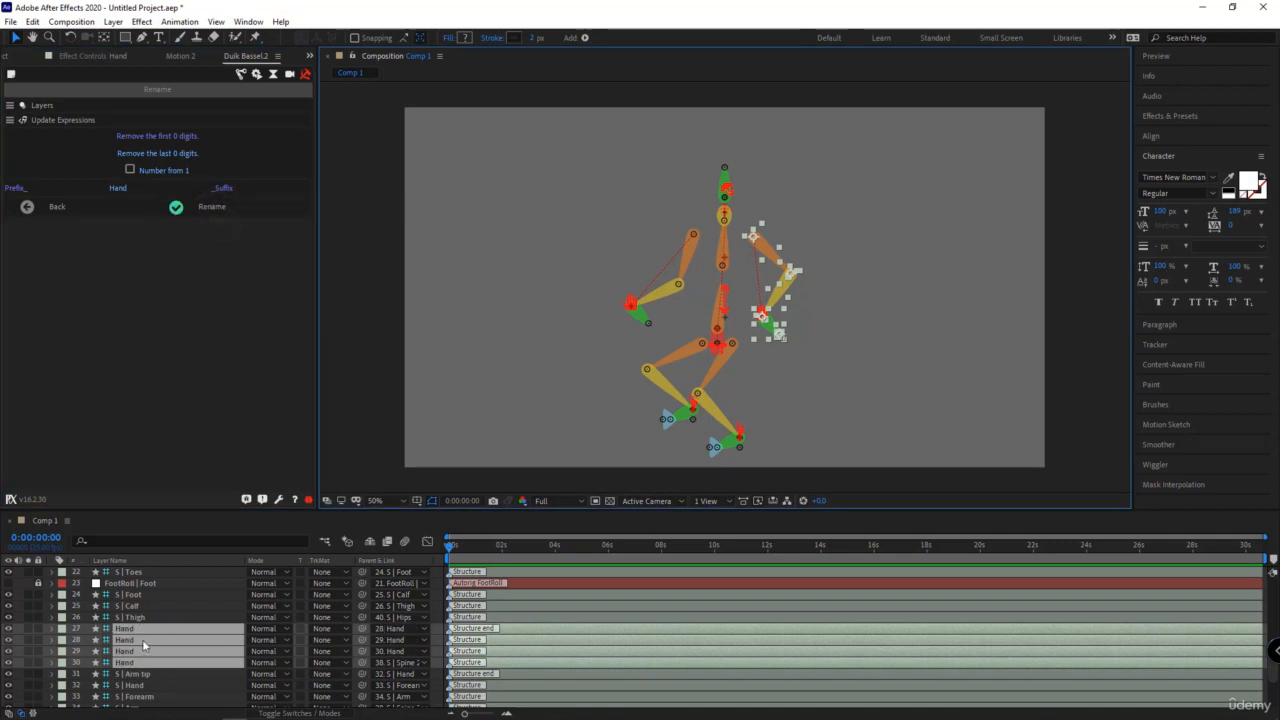
key(ctrl+z)
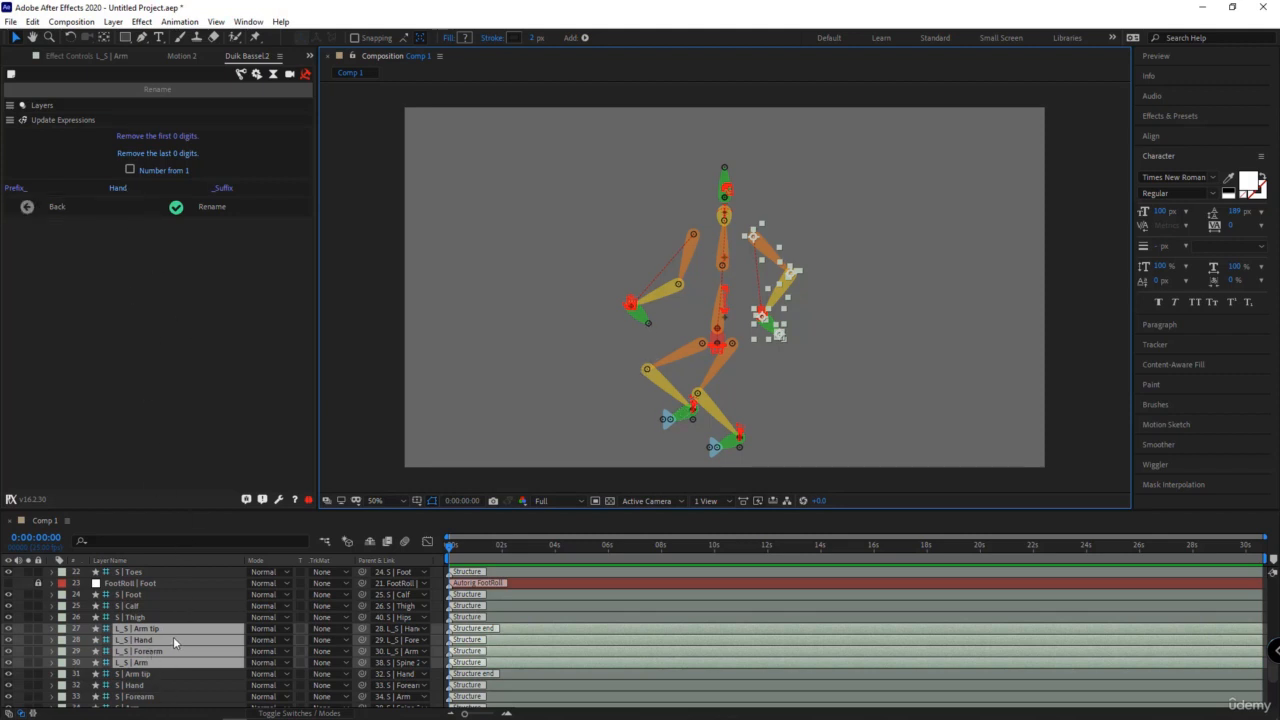
- Try renaming the selected arm layers to Hand with numbering from 1, and undo the renaming
click(129, 170)
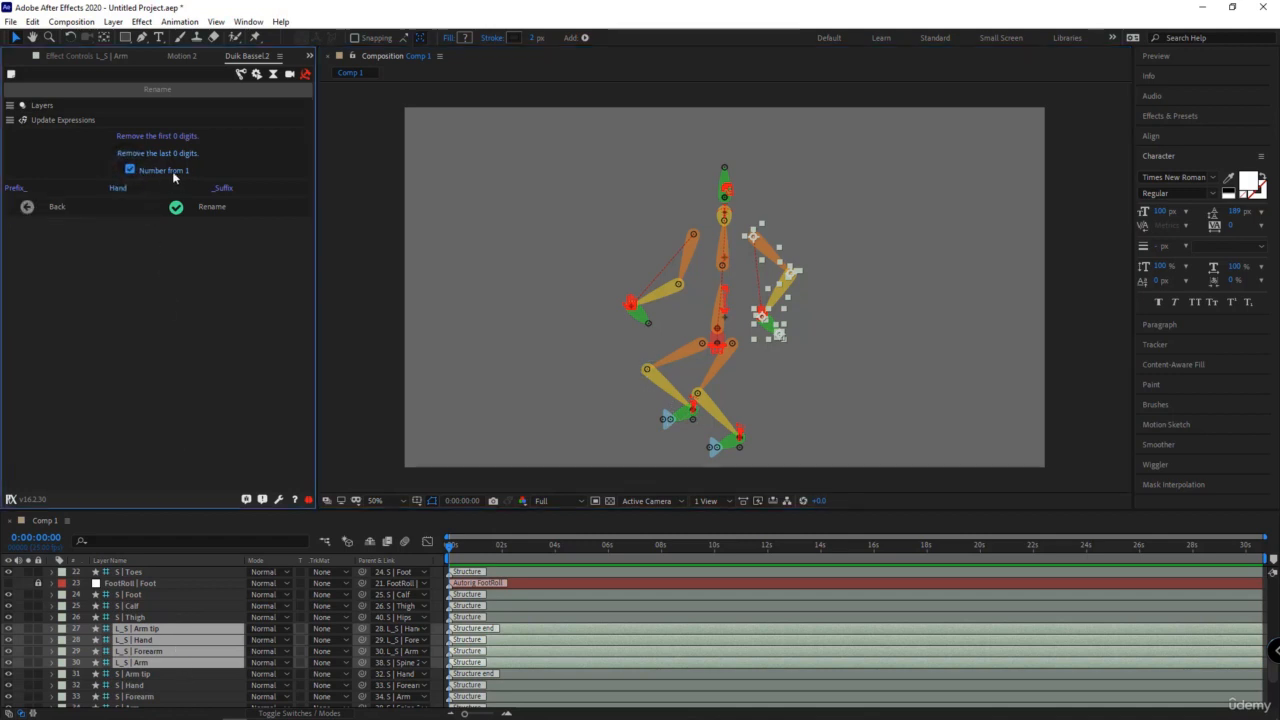
click(176, 207)
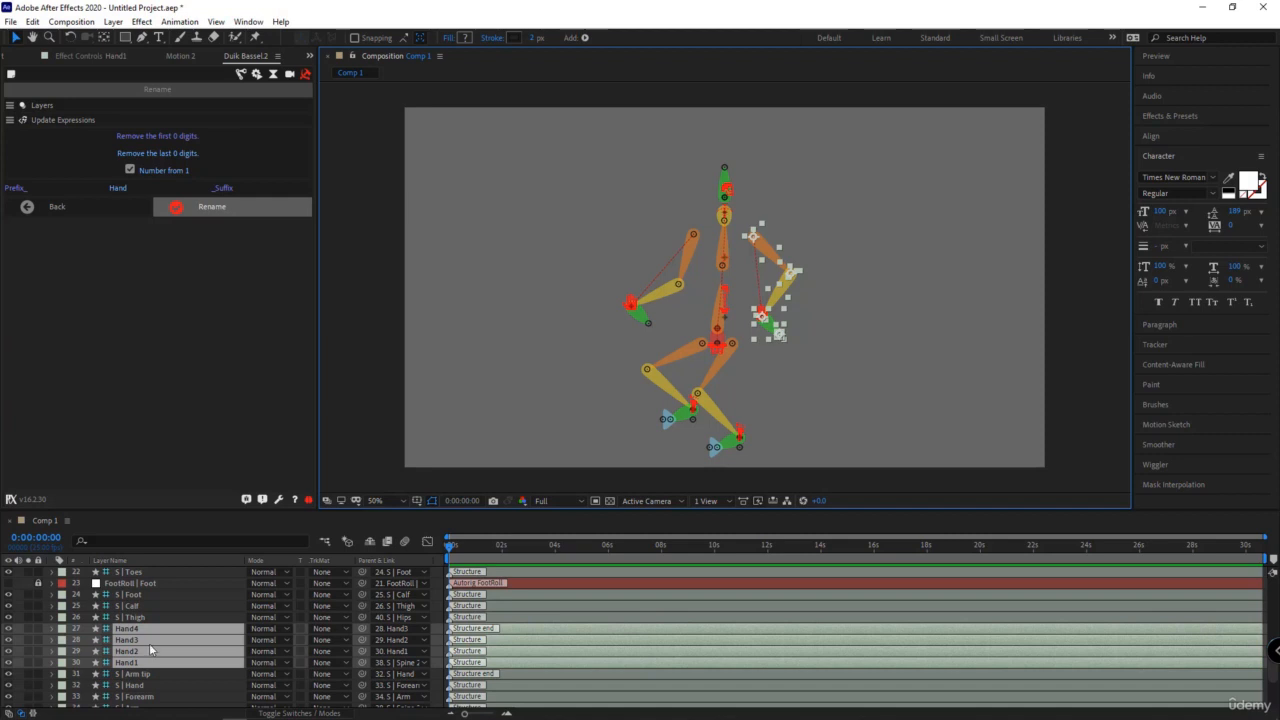
key(ctrl+z)
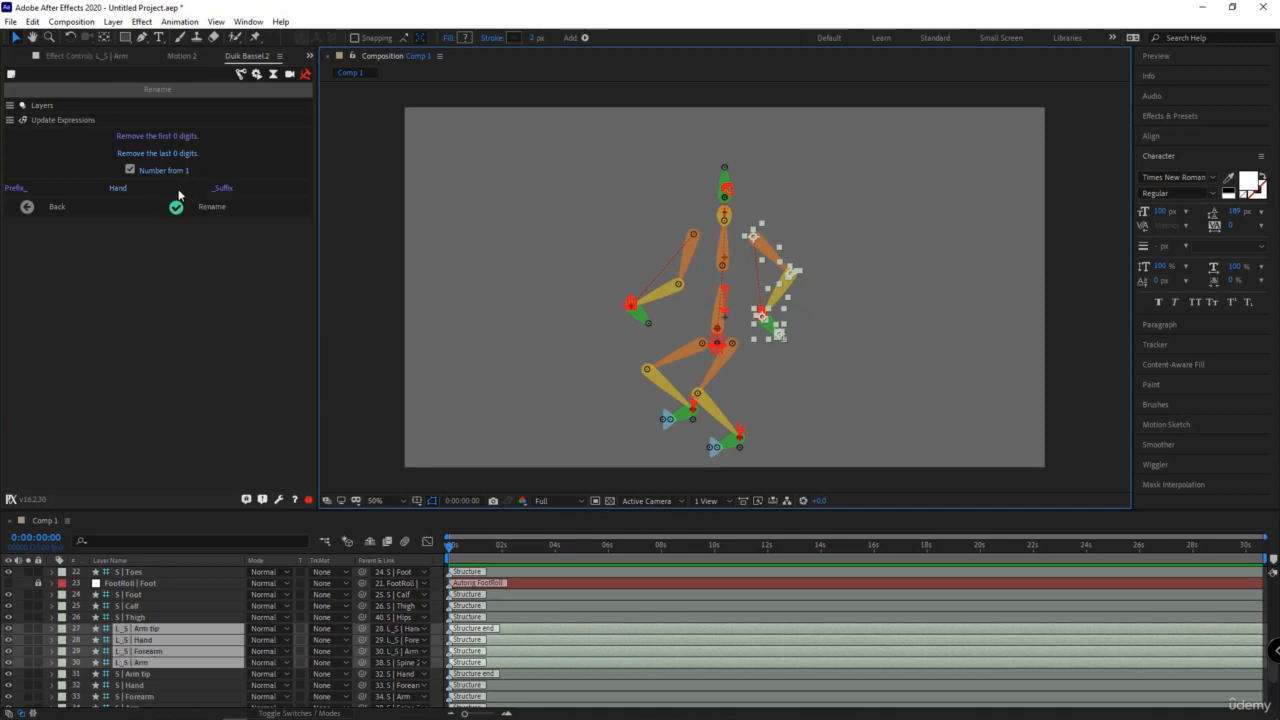
- Try renaming the selected arm layers to Hand with the suffix " Left" and numbering, and undo the renaming
click(222, 188)
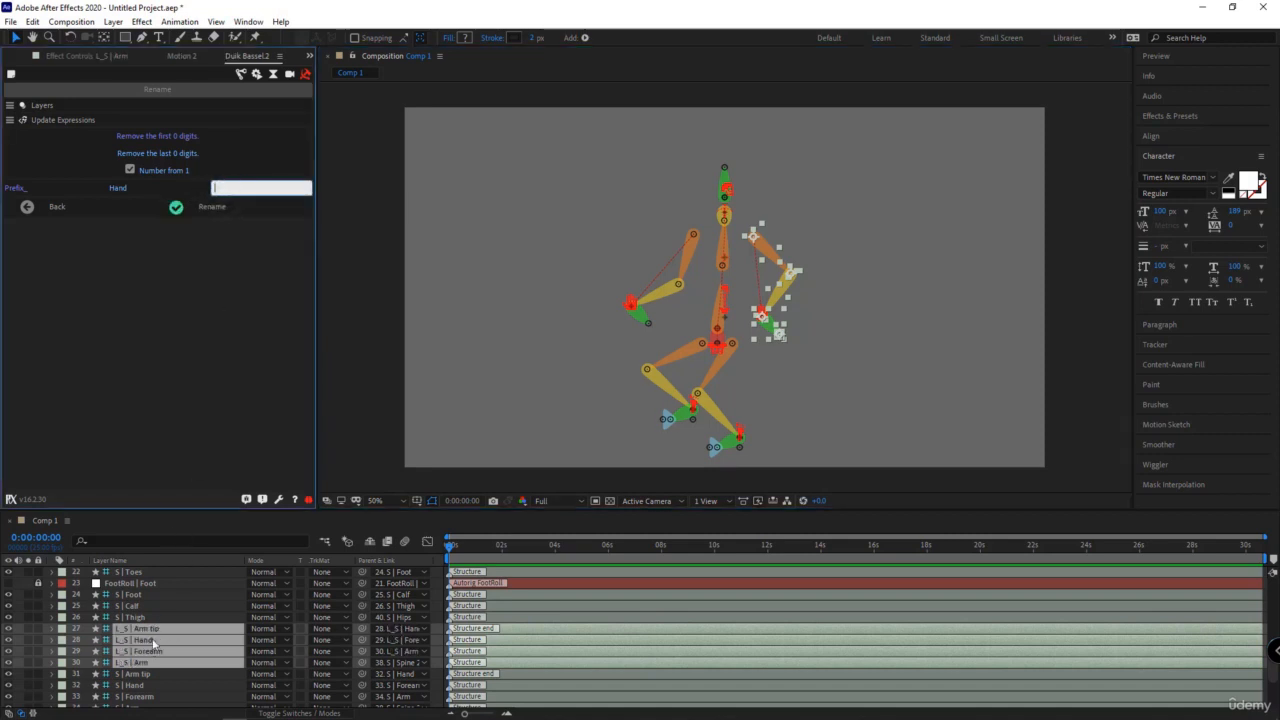
click(245, 207)
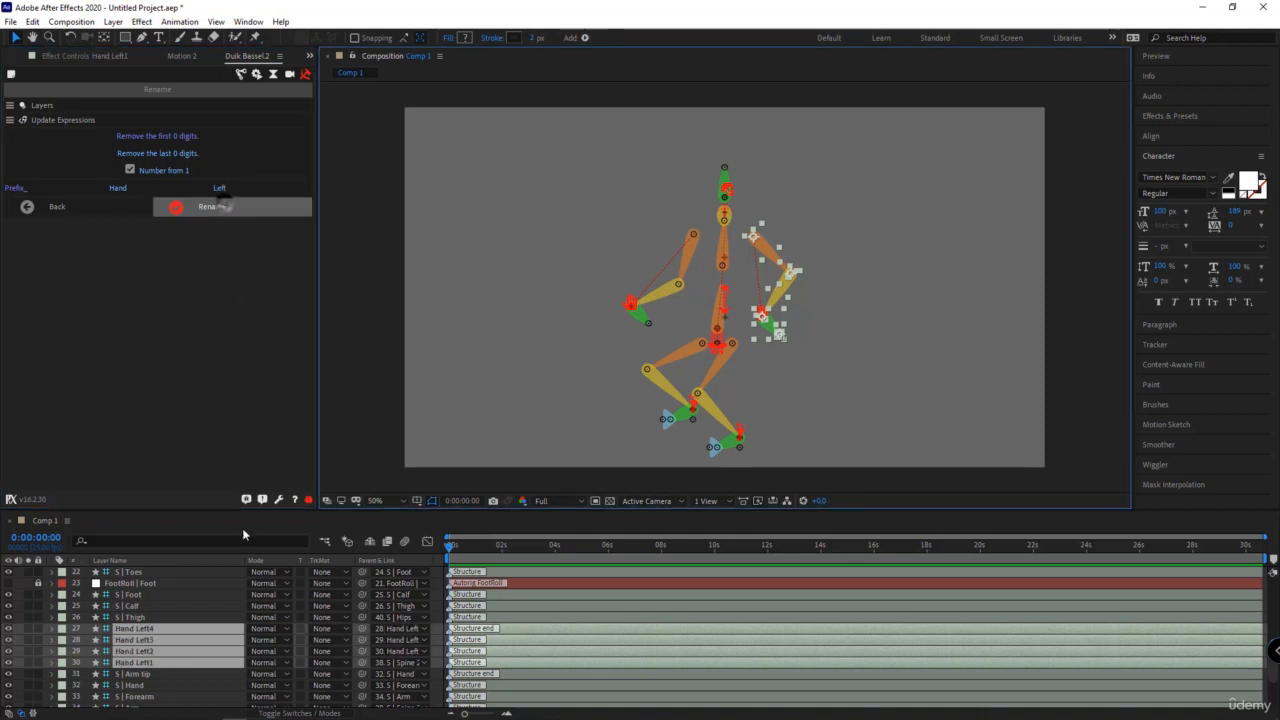
key(ctrl+z)
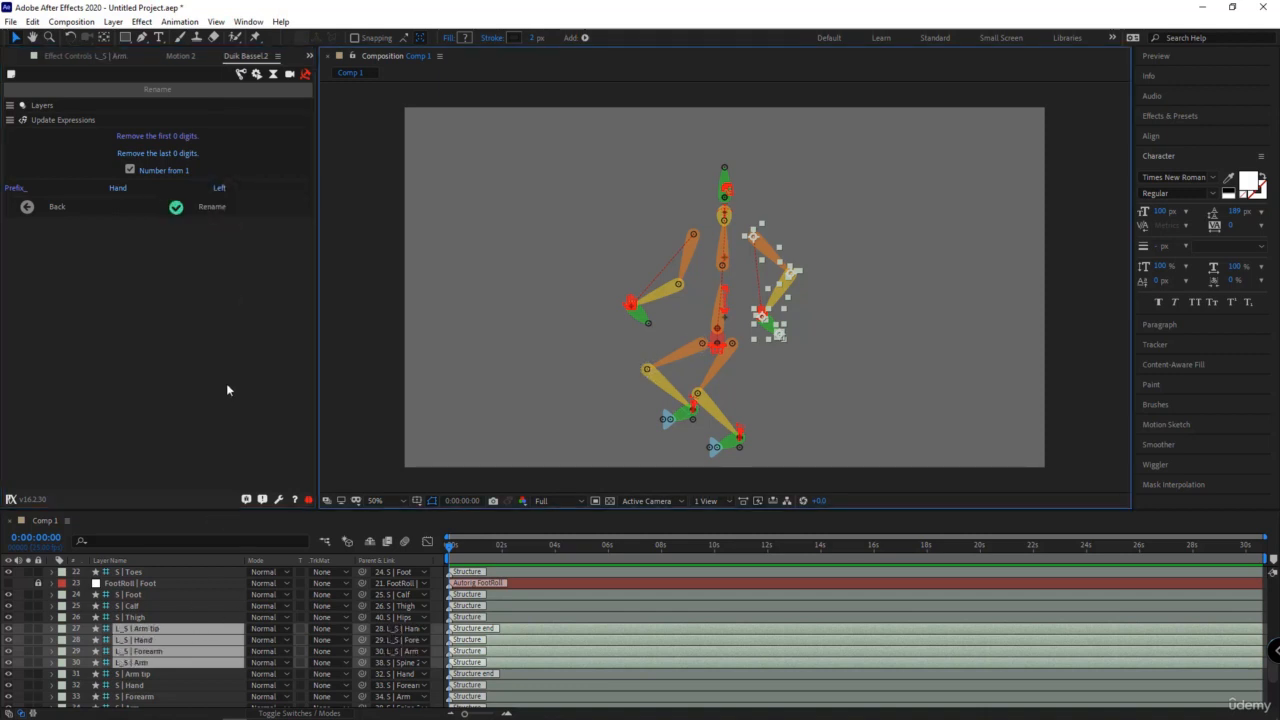
- Clear the replacement name, try adding only the suffix " Left" with numbering to the selected arm layers, and undo it
click(118, 188)
key(BackSpace)
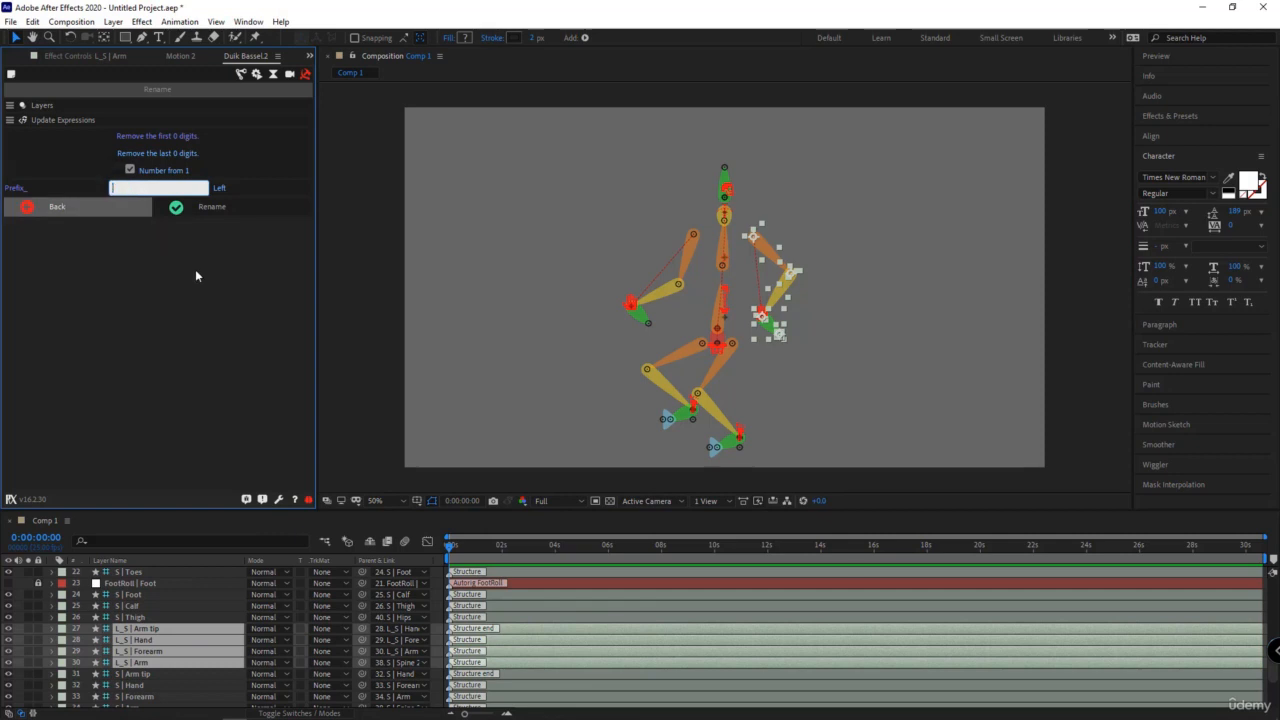
click(196, 258)
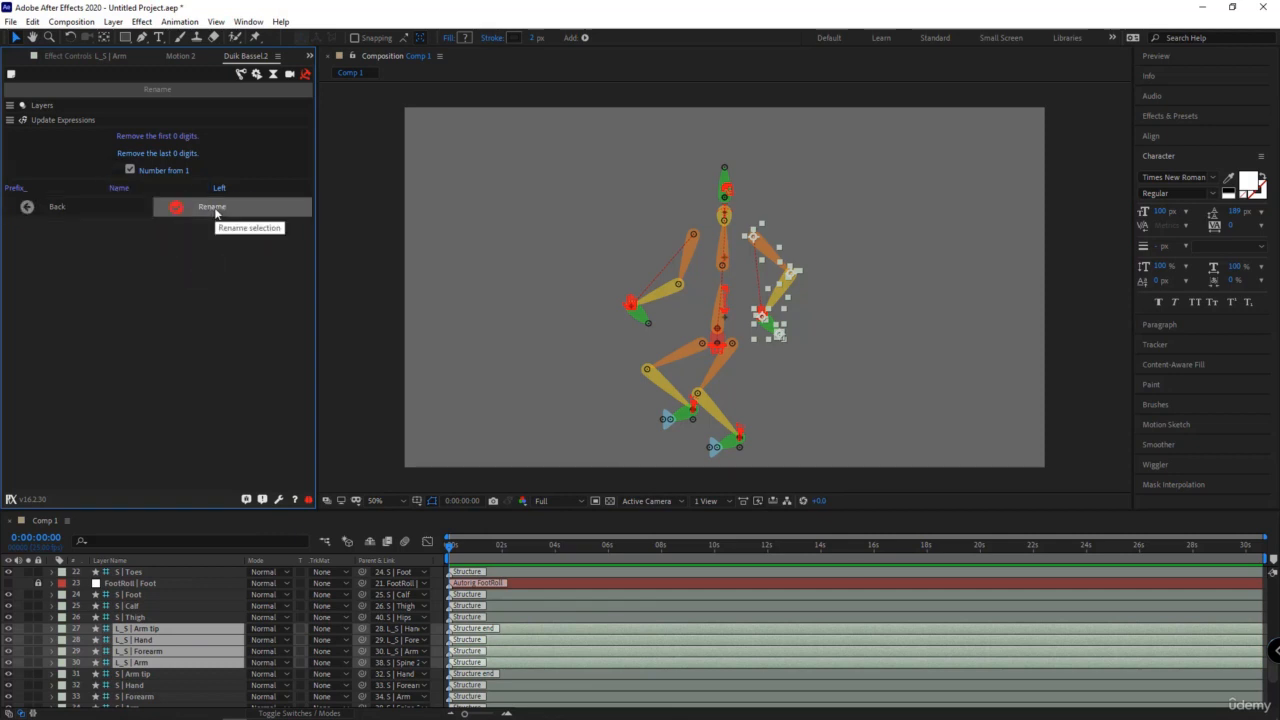
click(216, 210)
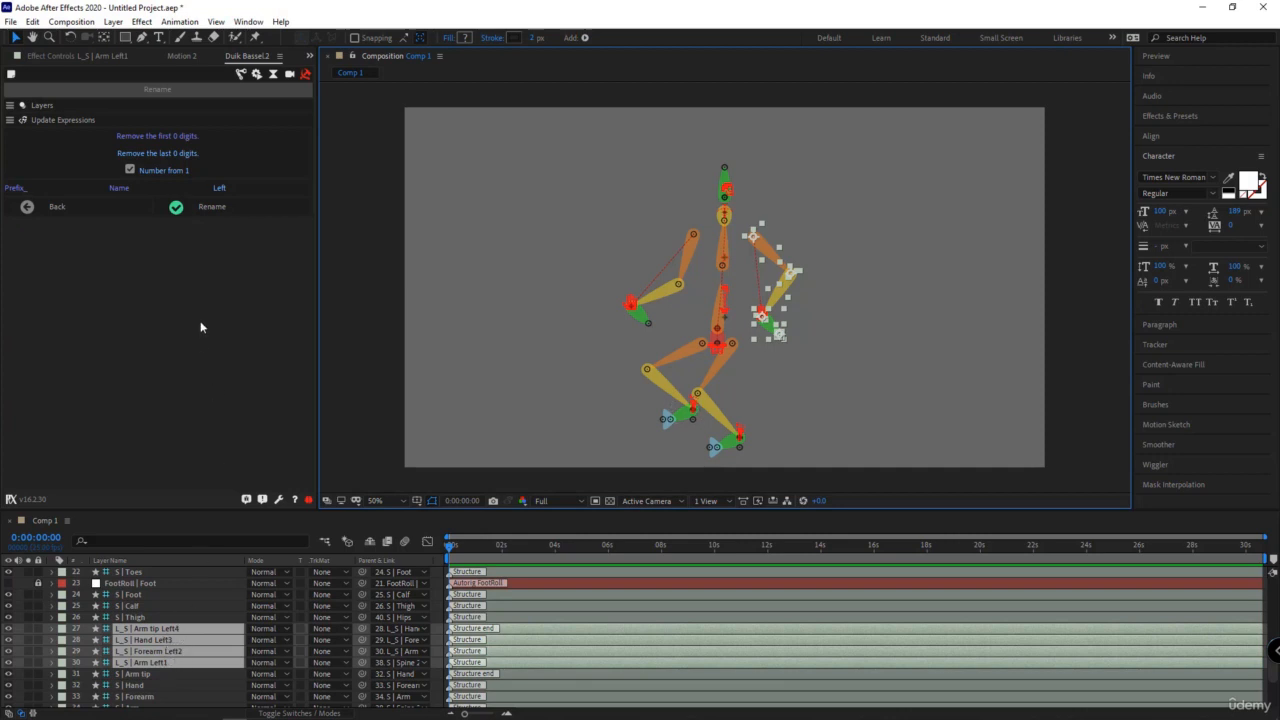
key(ctrl+z)
- Turn off numbering, try adding the suffix " Left" to the selected arm layers, and undo the renaming
click(139, 172)
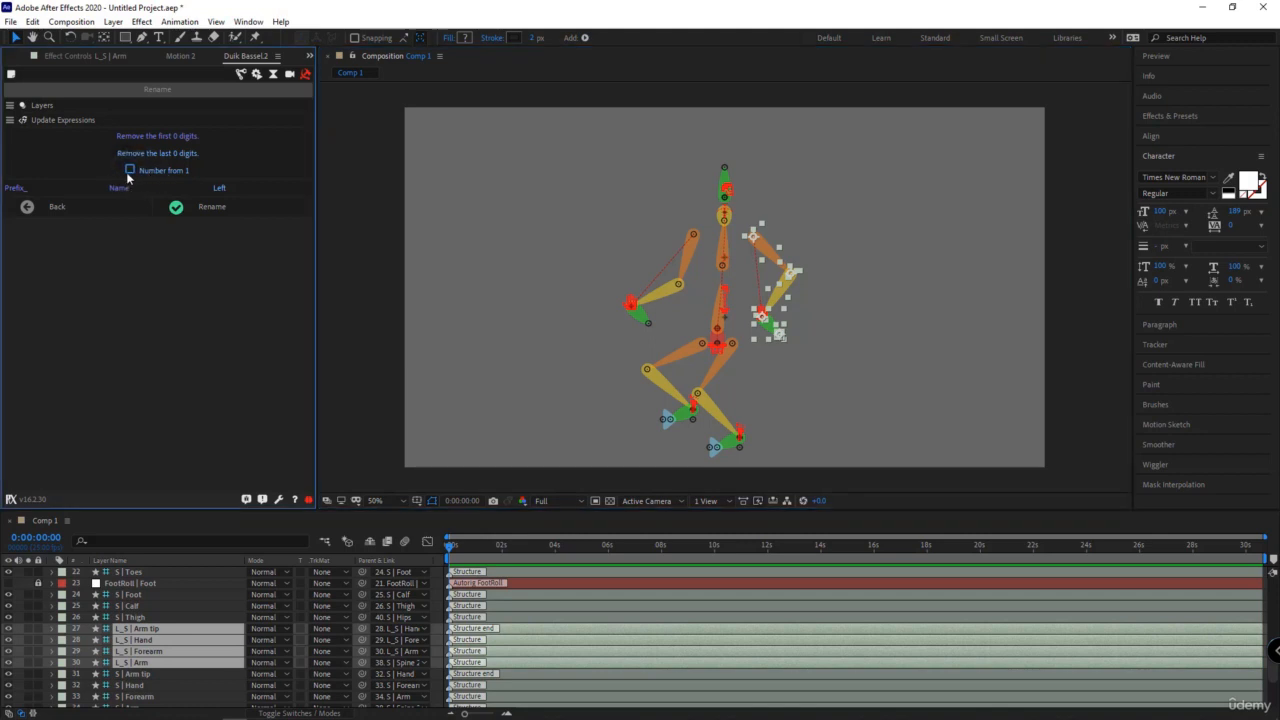
click(212, 207)
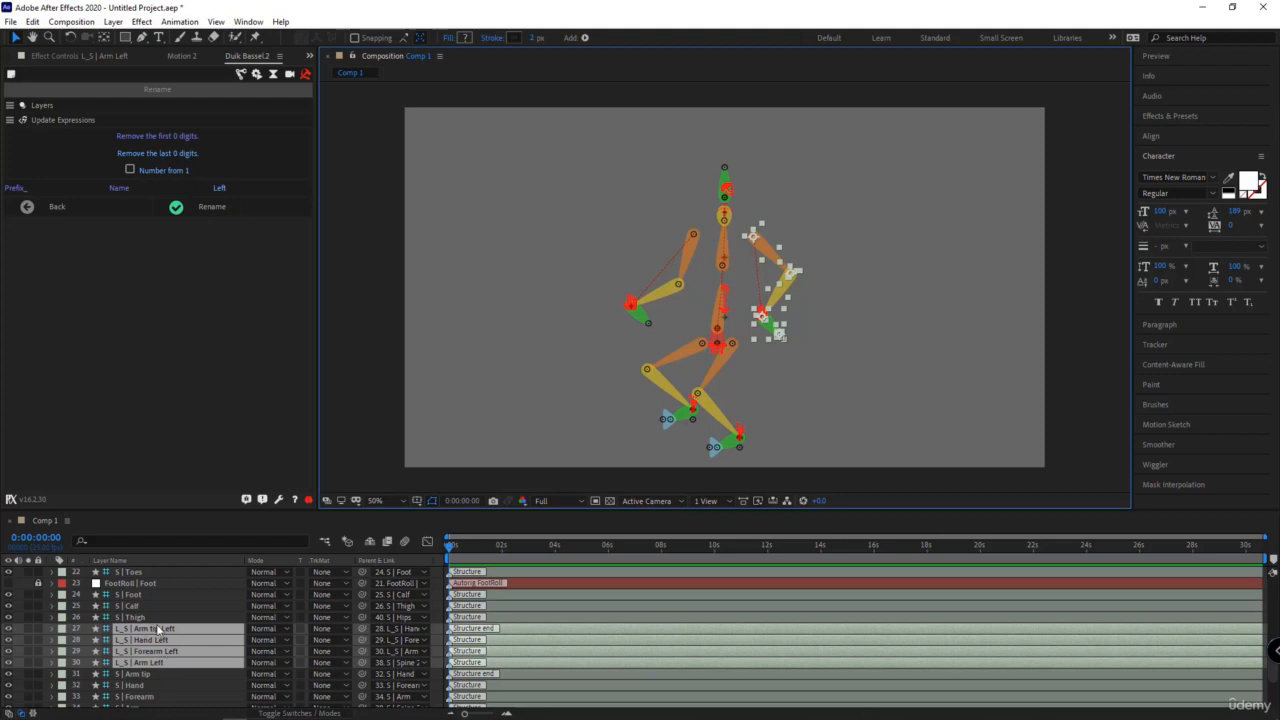
key(ctrl+z)
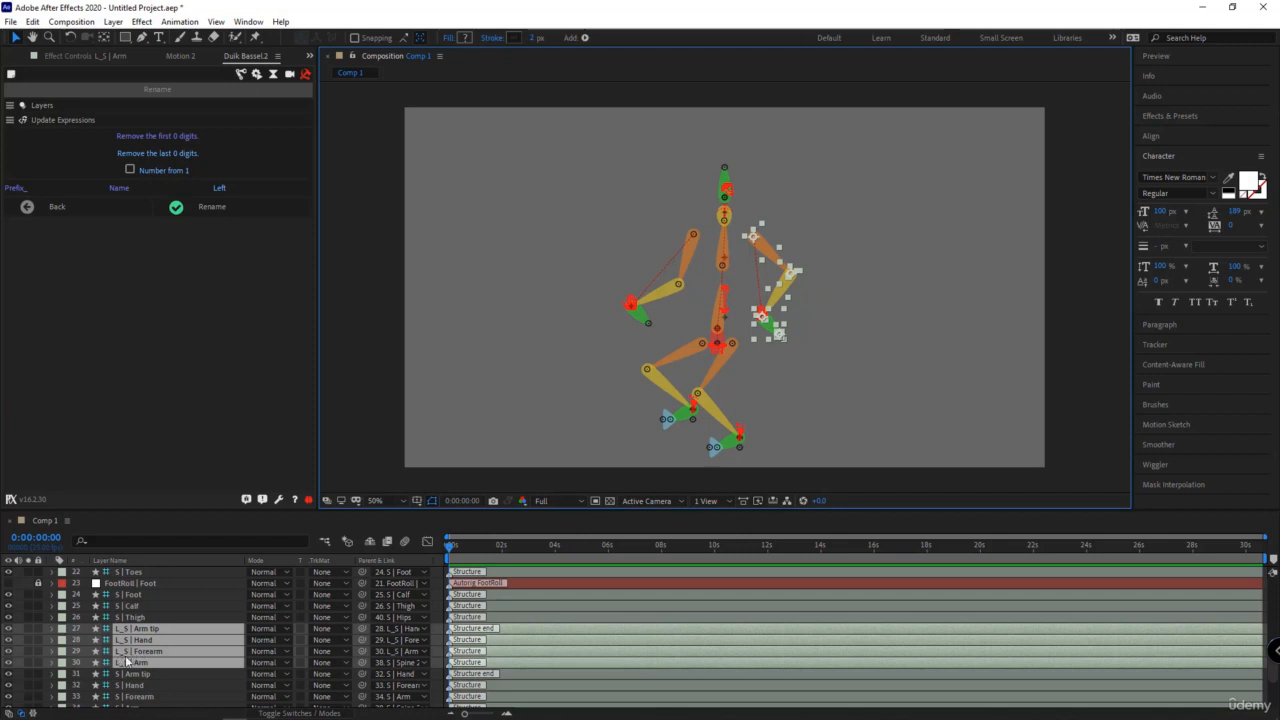
- Rename the selected arm layers by removing the first 2 digits and adding the suffix " Left"
click(157, 135)
text(2)
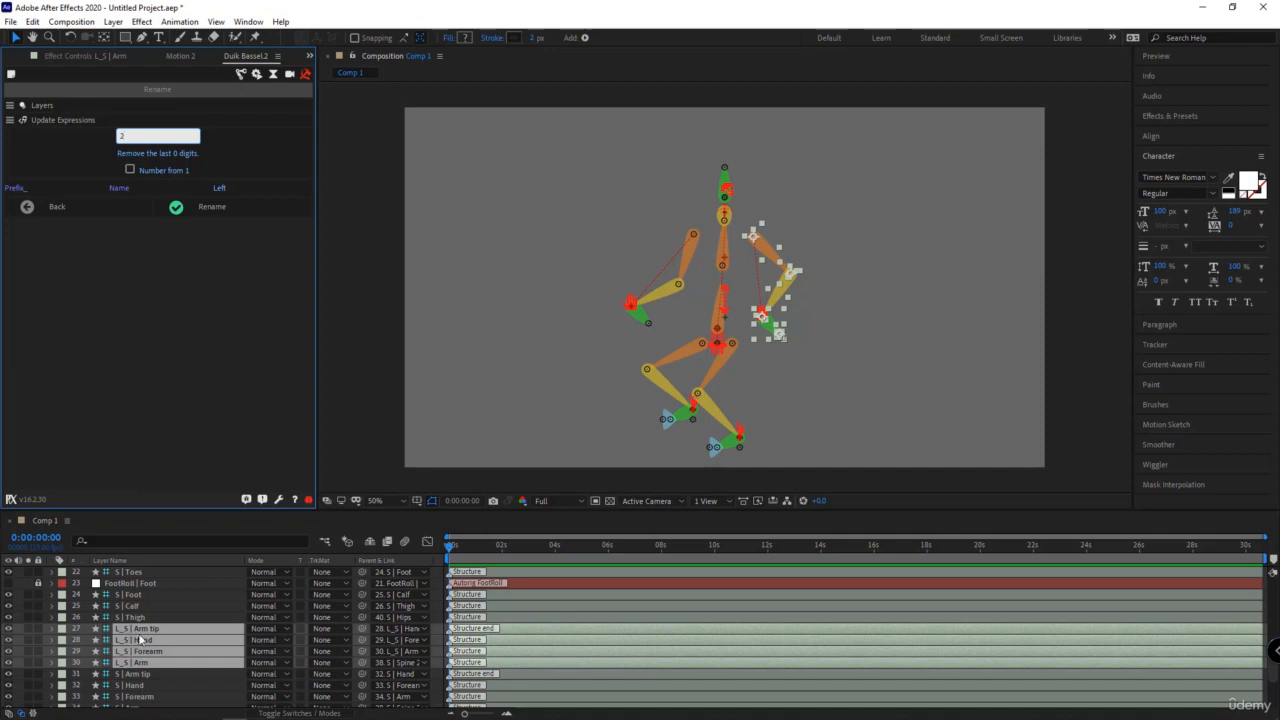
click(199, 208)
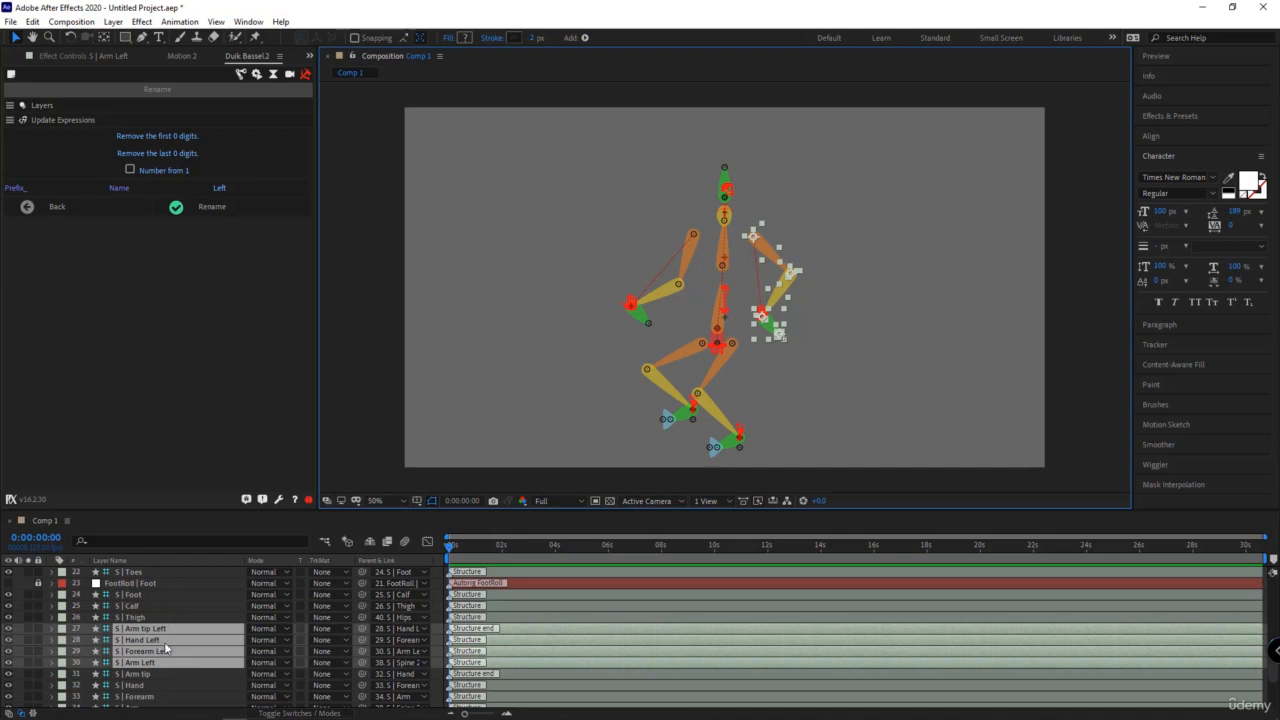
- Clear the suffix and rename the selected arm layers by removing the last 5 digits from their names
click(157, 154)
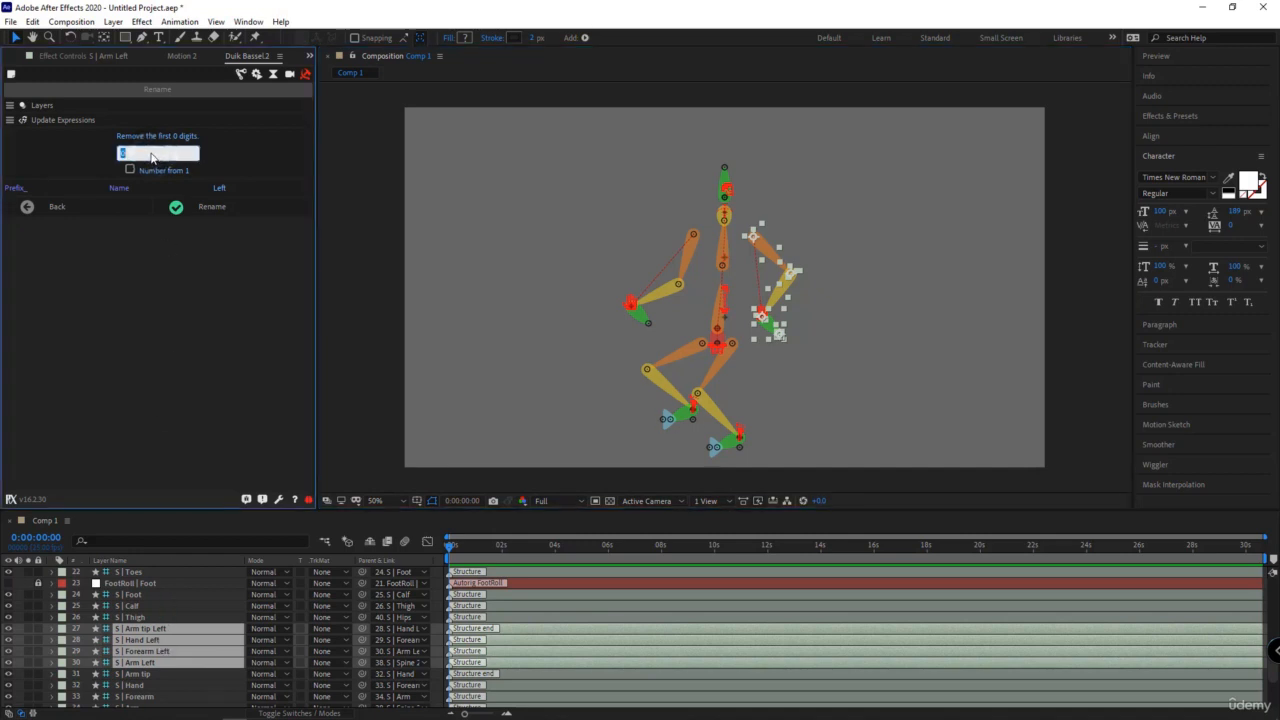
text(5)
key(Return)
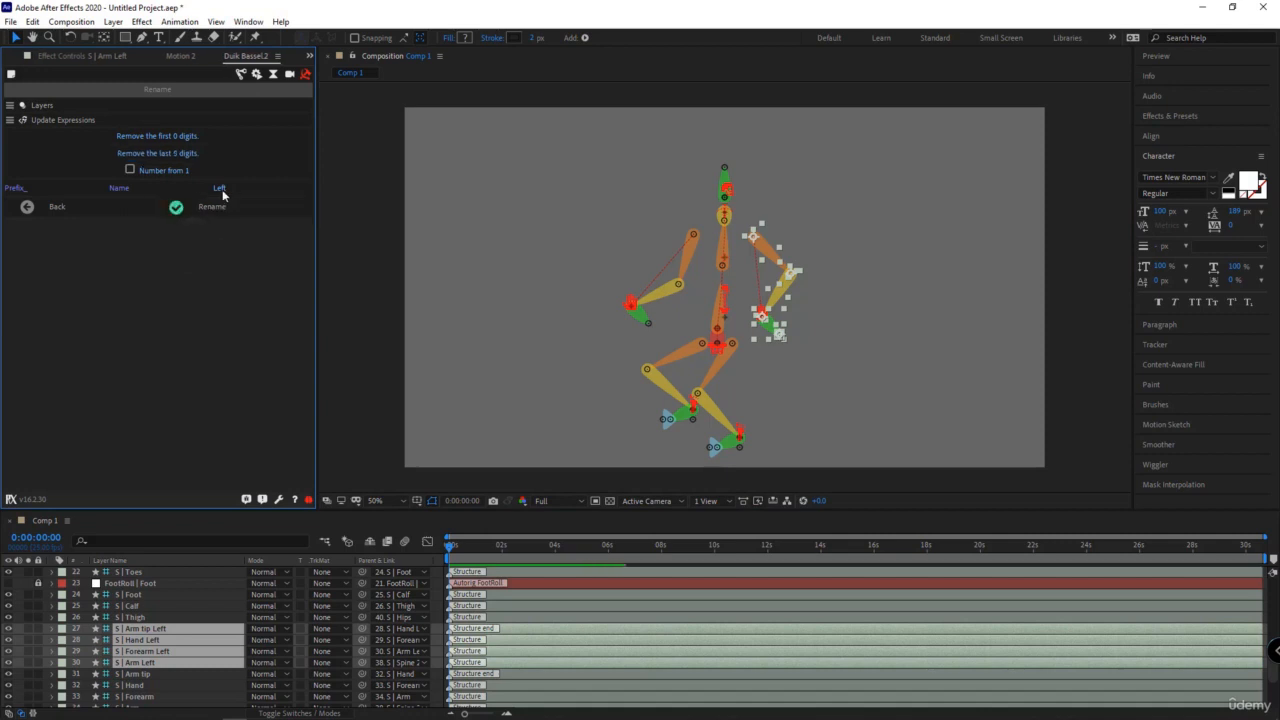
click(222, 195)
key(BackSpace)
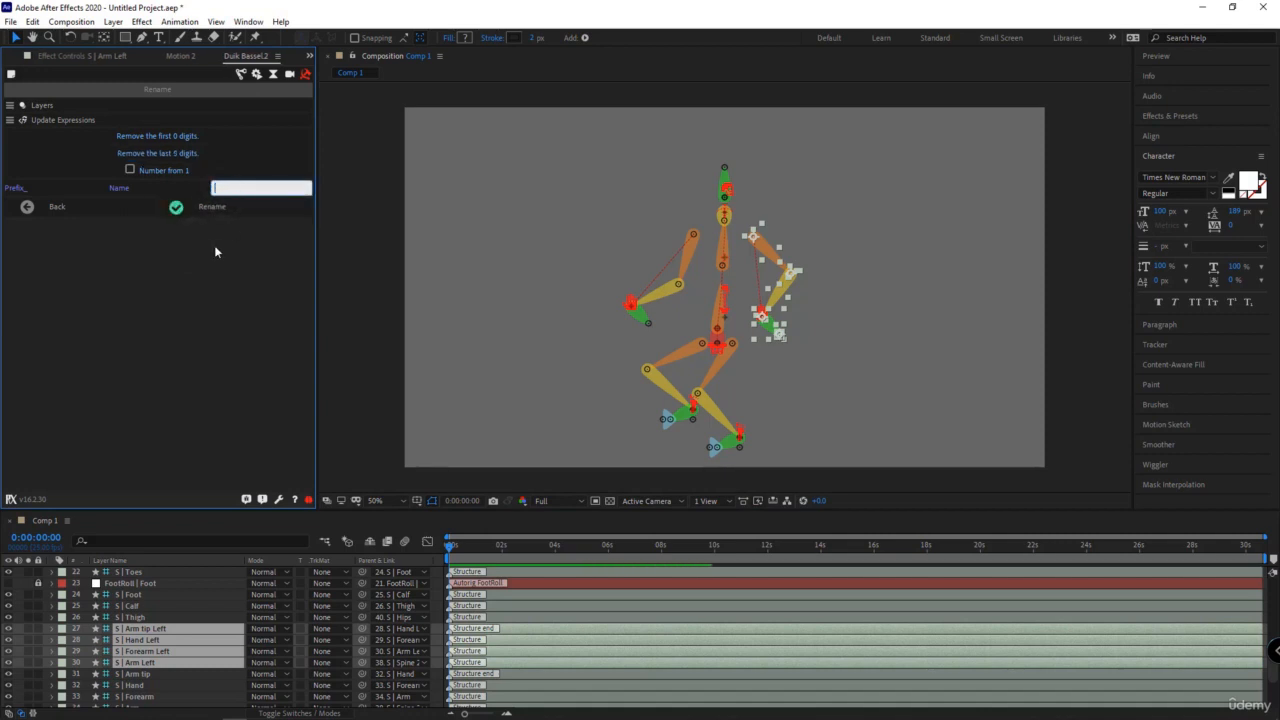
click(212, 206)
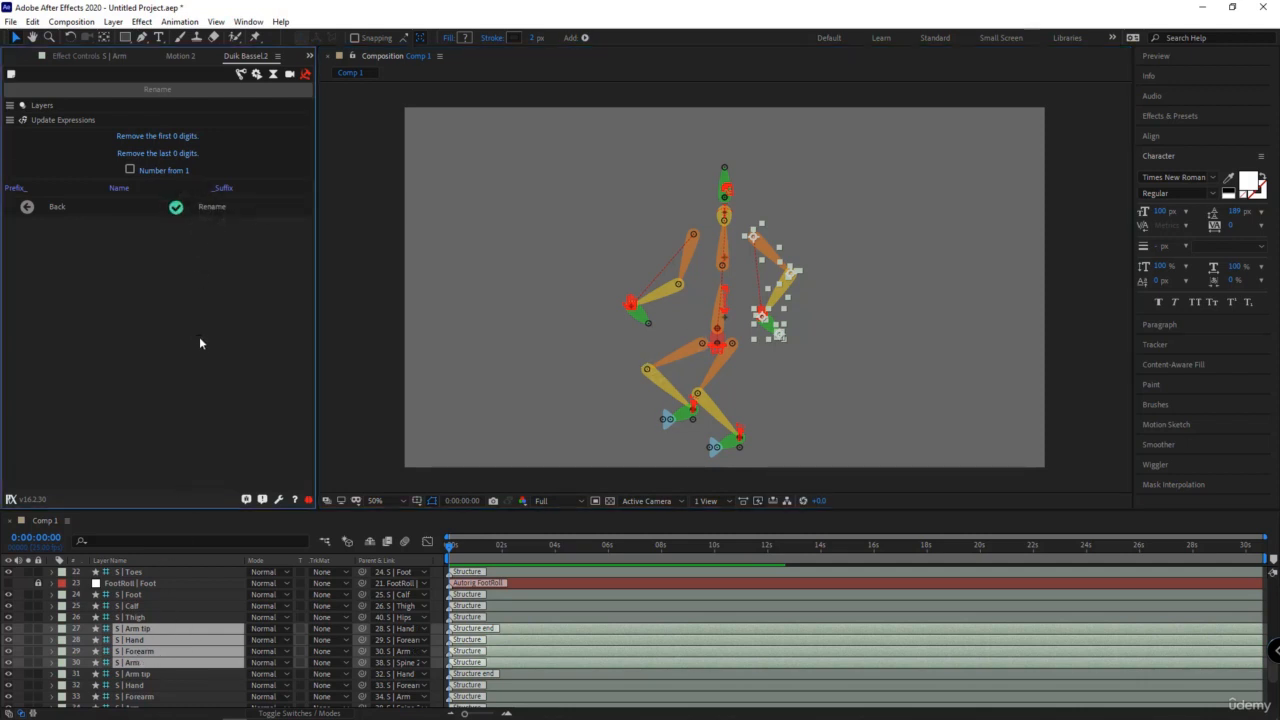
- Run Add bones from Duik's rigging tools on the selected arm layers, and open the automation tools
click(241, 75)
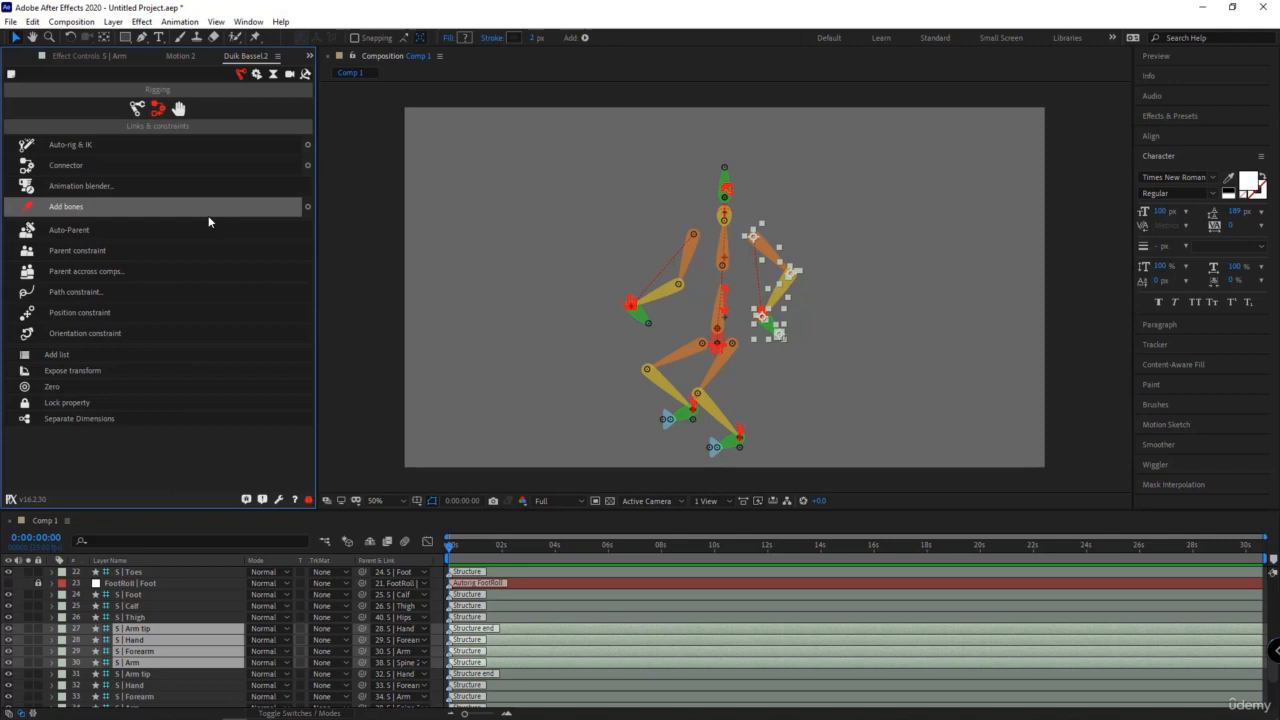
click(208, 215)
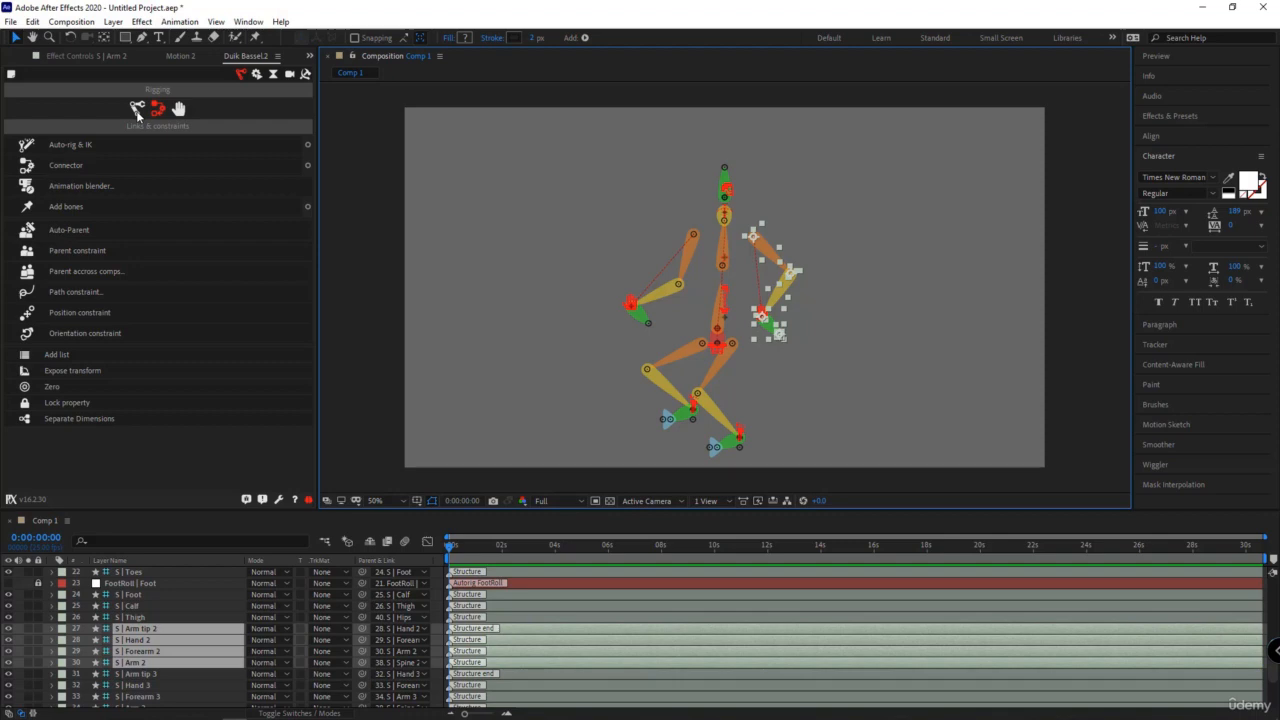
click(256, 75)
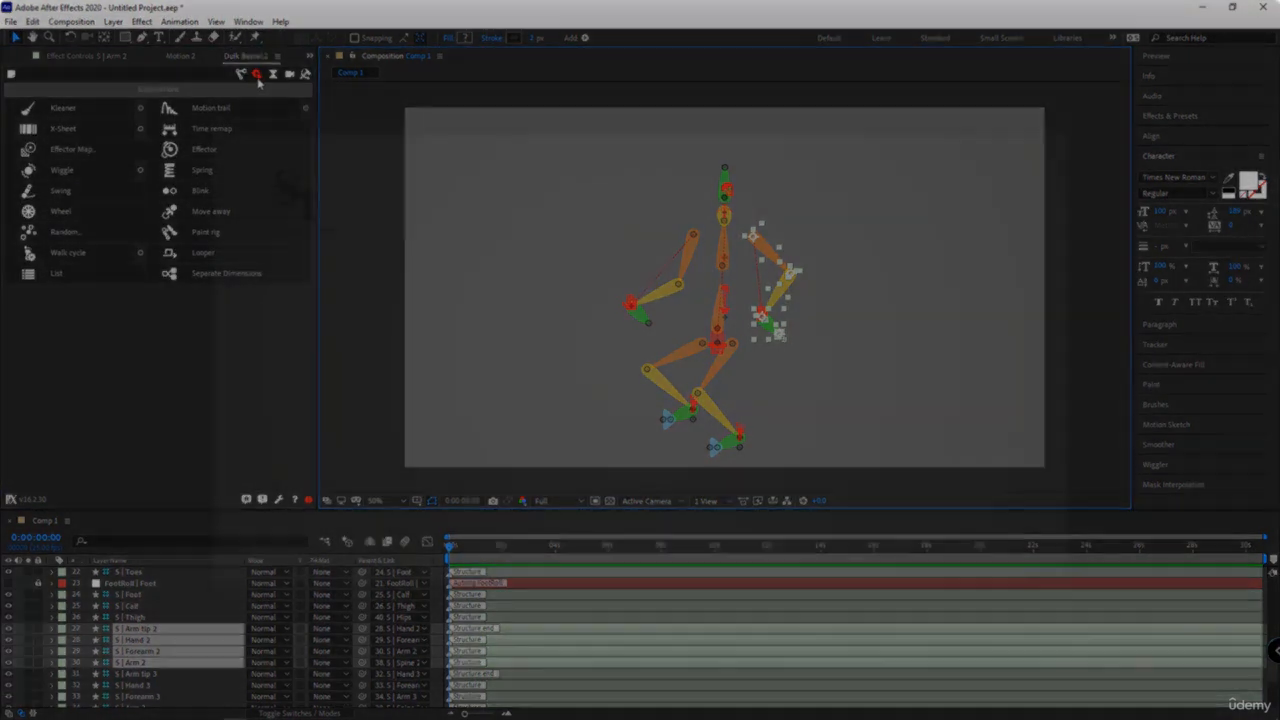